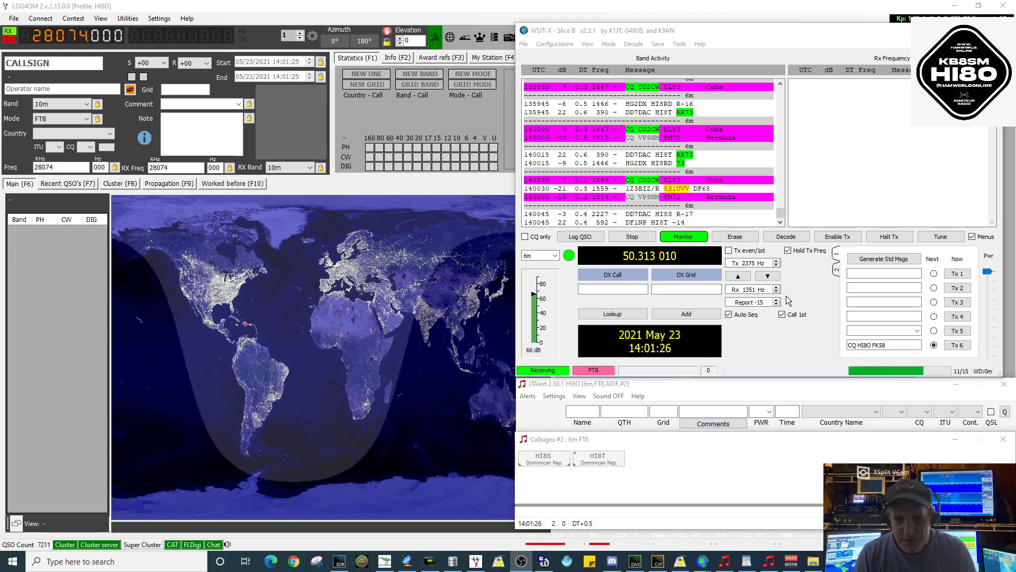
Set the WSJT-X operating frequency to 50.313 MHz on the 6m band.
{"action": "left_click", "coordinate": [554, 256]}
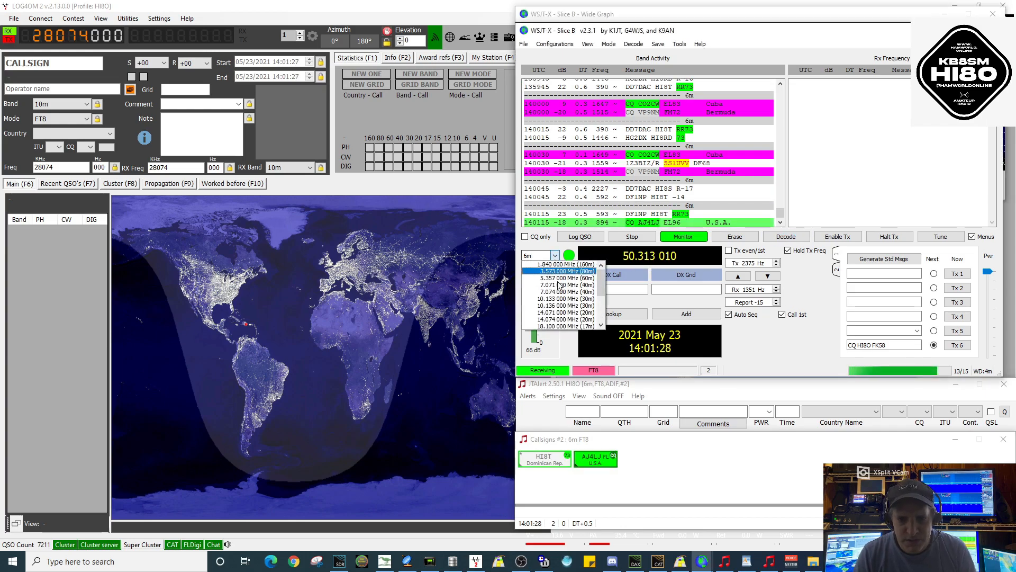
{"action": "scroll", "coordinate": [560, 307], "scroll_direction": "down", "scroll_amount": 3}
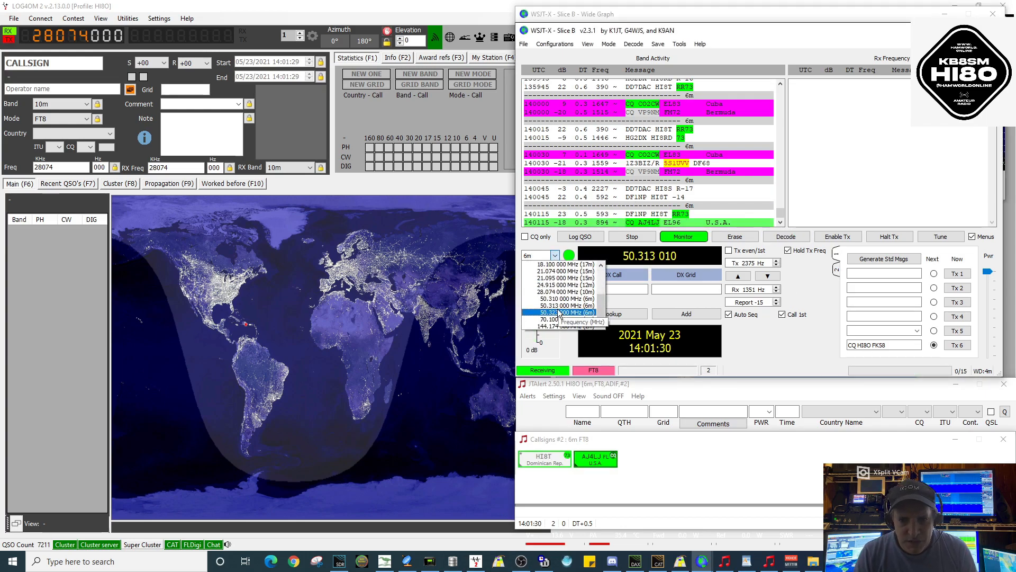
{"action": "left_click", "coordinate": [561, 307]}
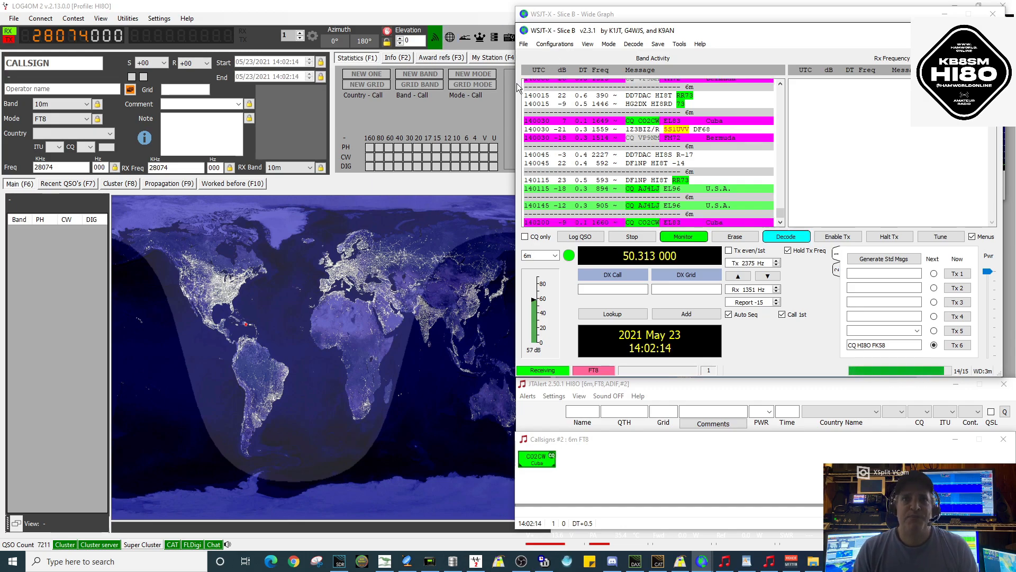
Review the WSJT-X reporting settings for the primary and secondary UDP servers, including the outgoing interfaces, and accept them.
{"action": "left_click", "coordinate": [523, 44]}
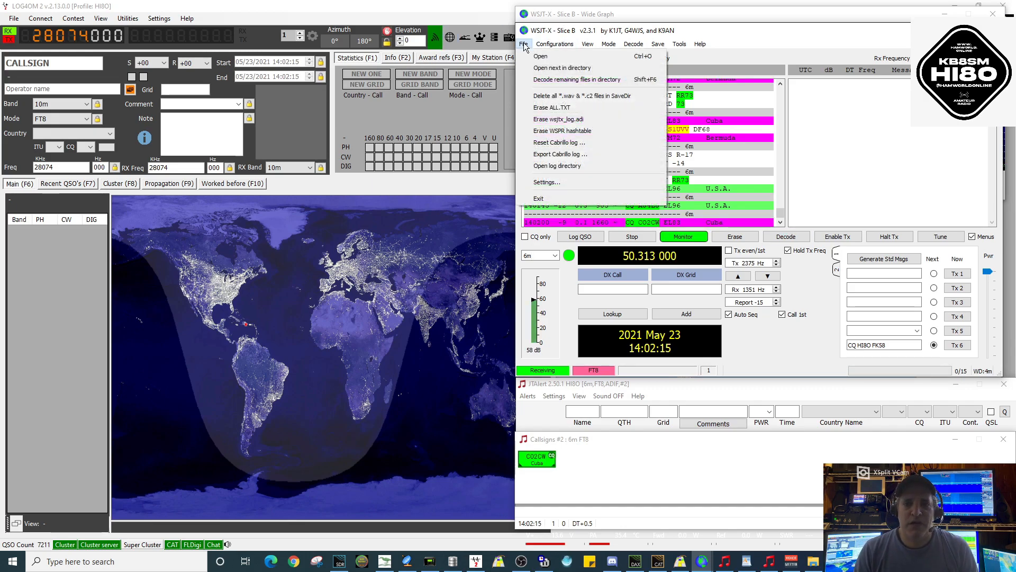
{"action": "left_click", "coordinate": [545, 182]}
{"action": "left_click_drag", "start_coordinate": [641, 122], "coordinate": [607, 78]}
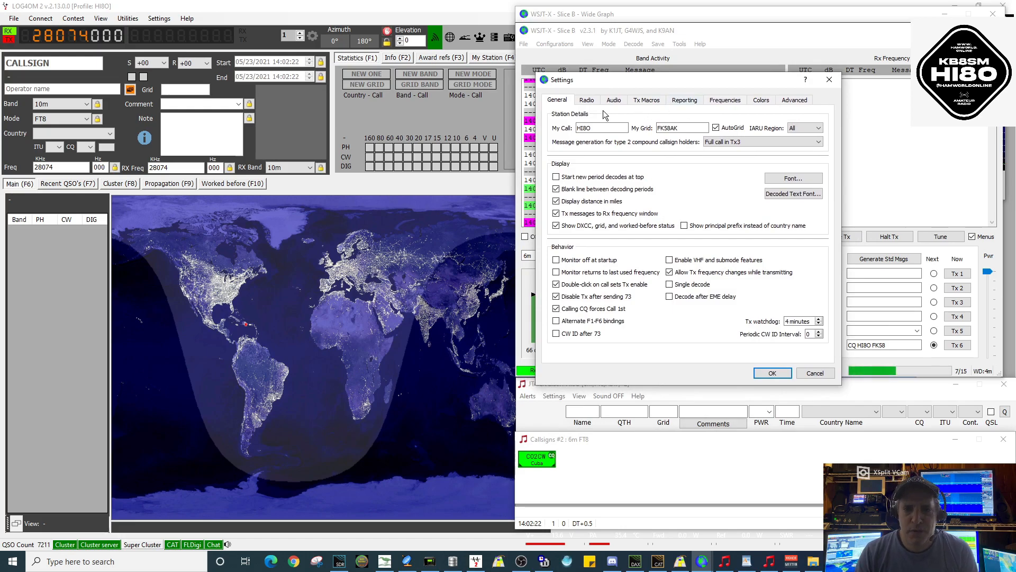
{"action": "left_click", "coordinate": [683, 101]}
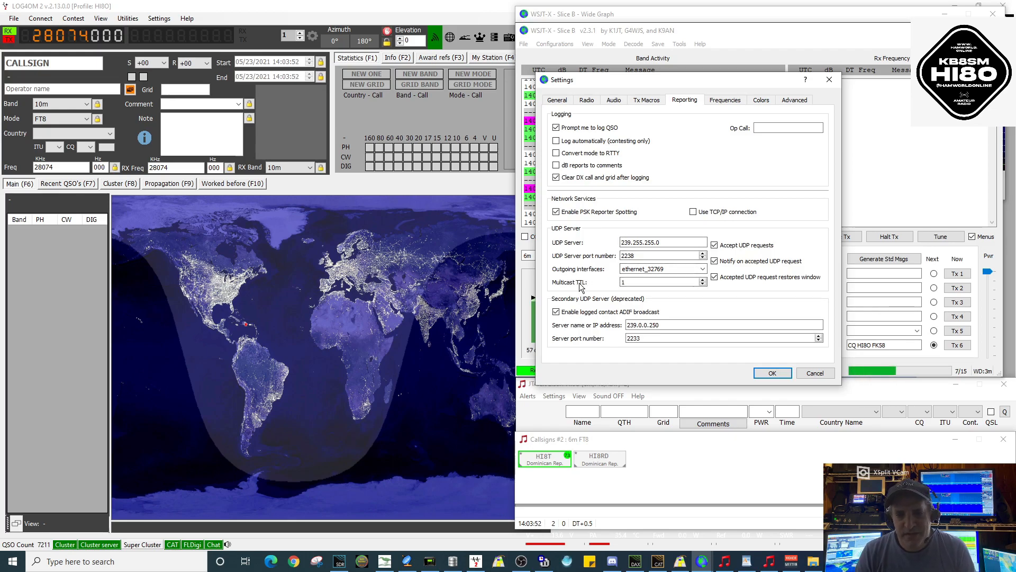
{"action": "left_click", "coordinate": [702, 269]}
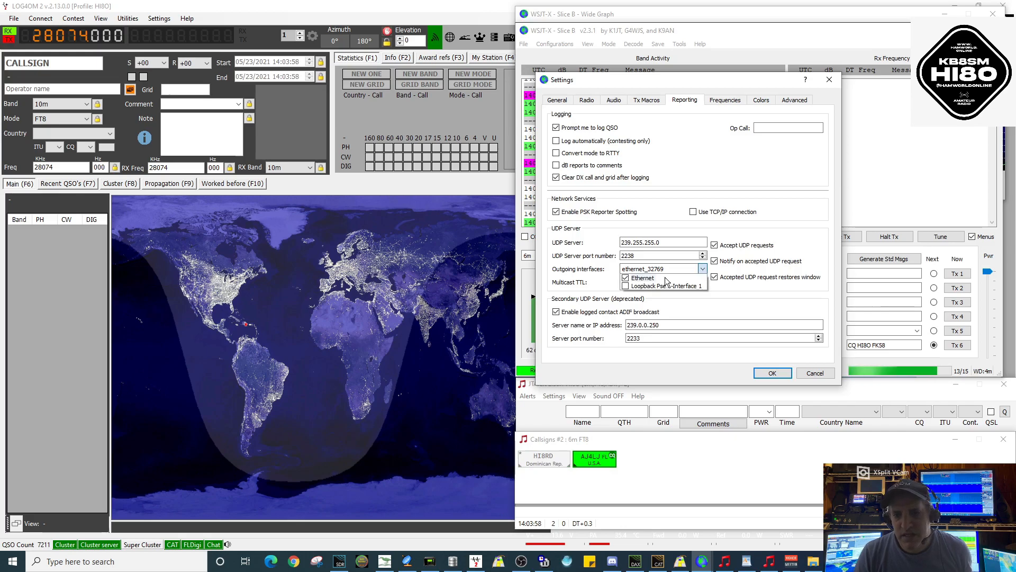
{"action": "left_click", "coordinate": [703, 269]}
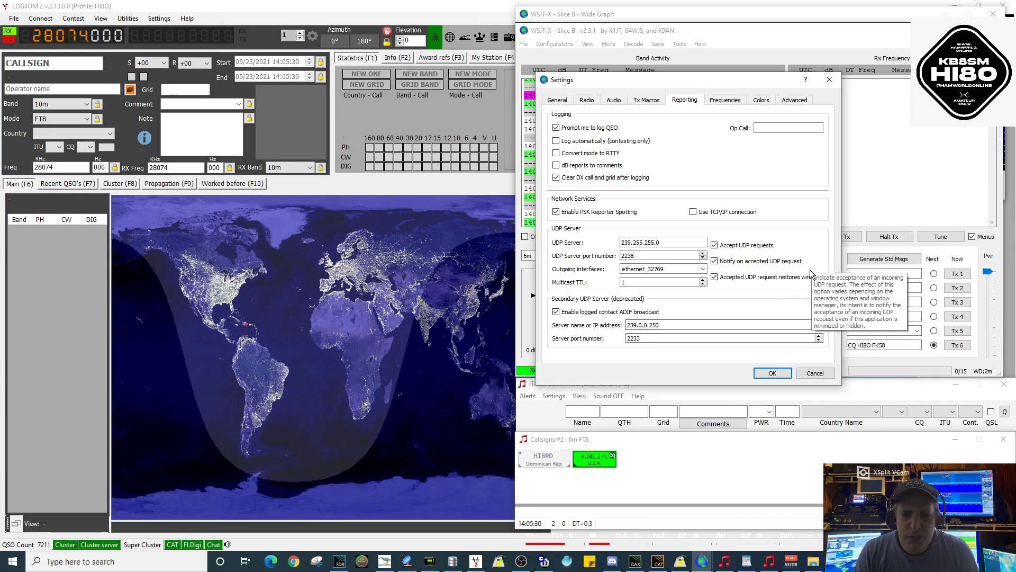
{"action": "left_click", "coordinate": [771, 373]}
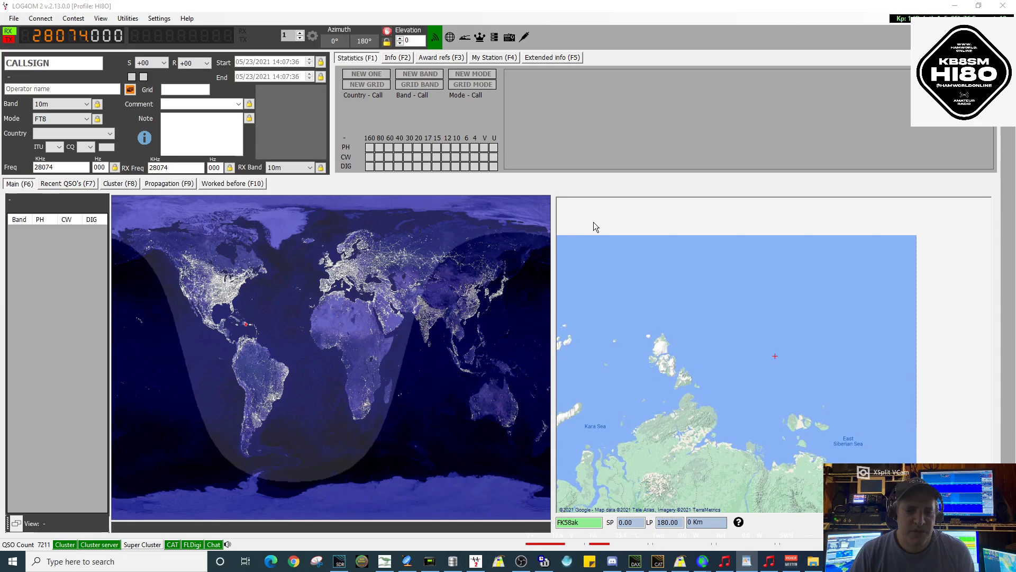
Switch to GridTracker and check the IP and port settings for receiving and forwarding UDP messages.
{"action": "left_click", "coordinate": [680, 561]}
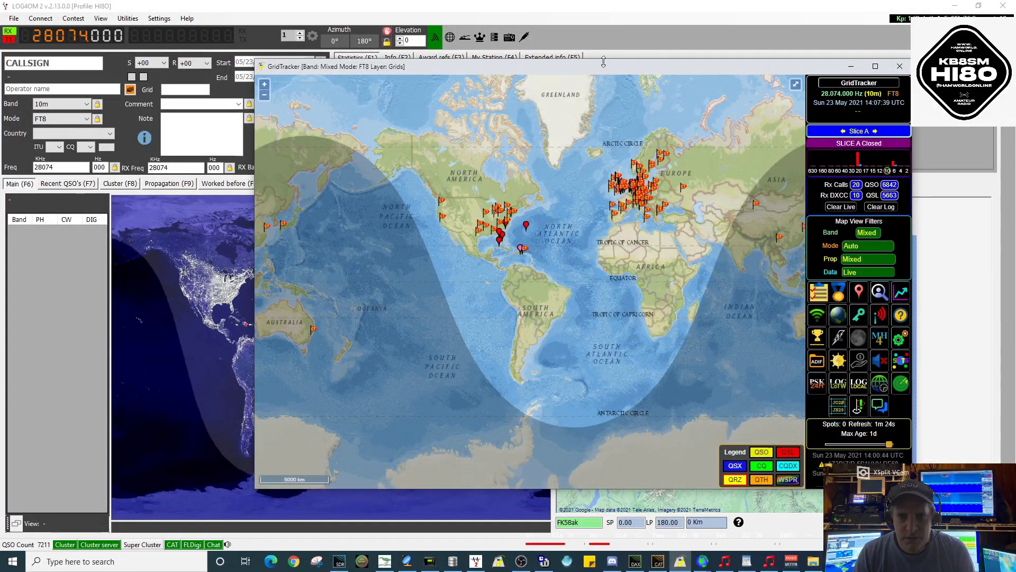
{"action": "left_click_drag", "start_coordinate": [606, 65], "coordinate": [557, 59]}
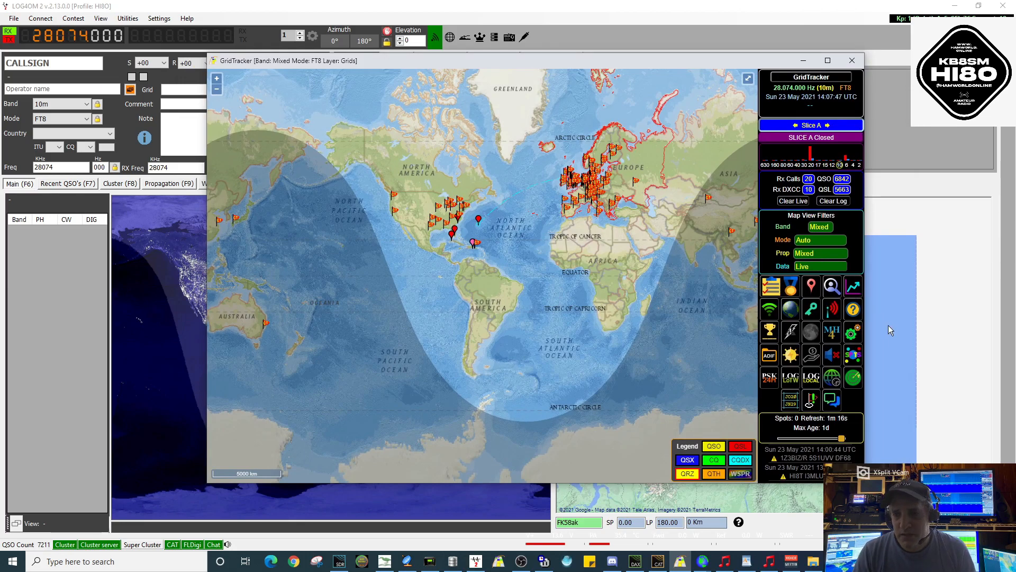
{"action": "left_click", "coordinate": [858, 335]}
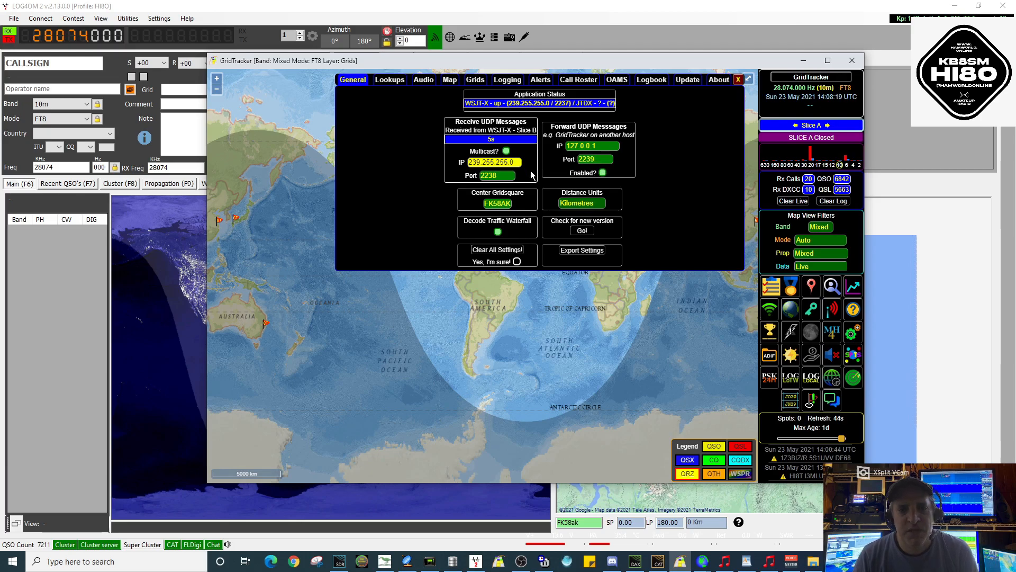
{"action": "left_click_drag", "start_coordinate": [469, 162], "coordinate": [520, 163]}
{"action": "left_click", "coordinate": [523, 164]}
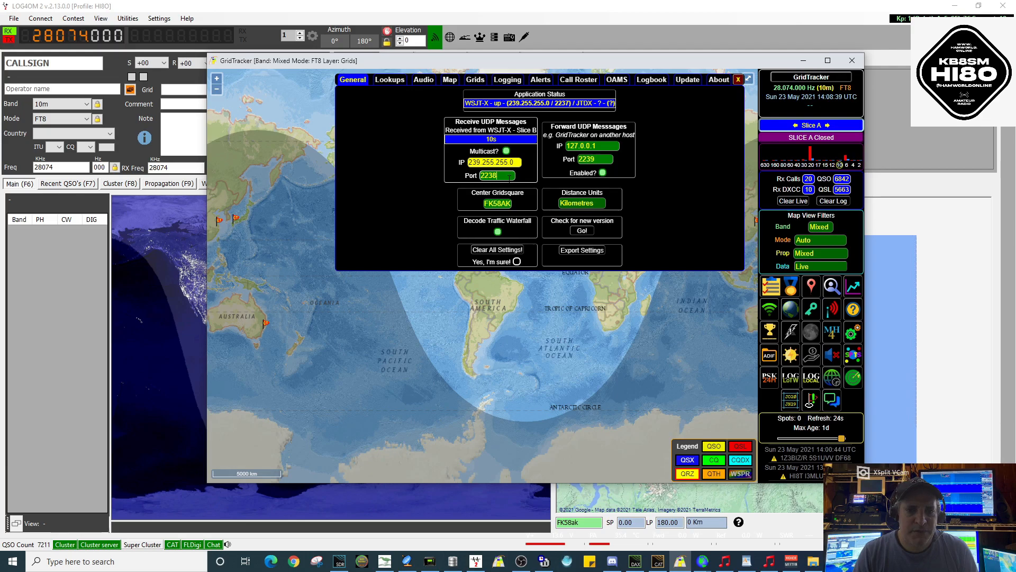
{"action": "left_click", "coordinate": [517, 176]}
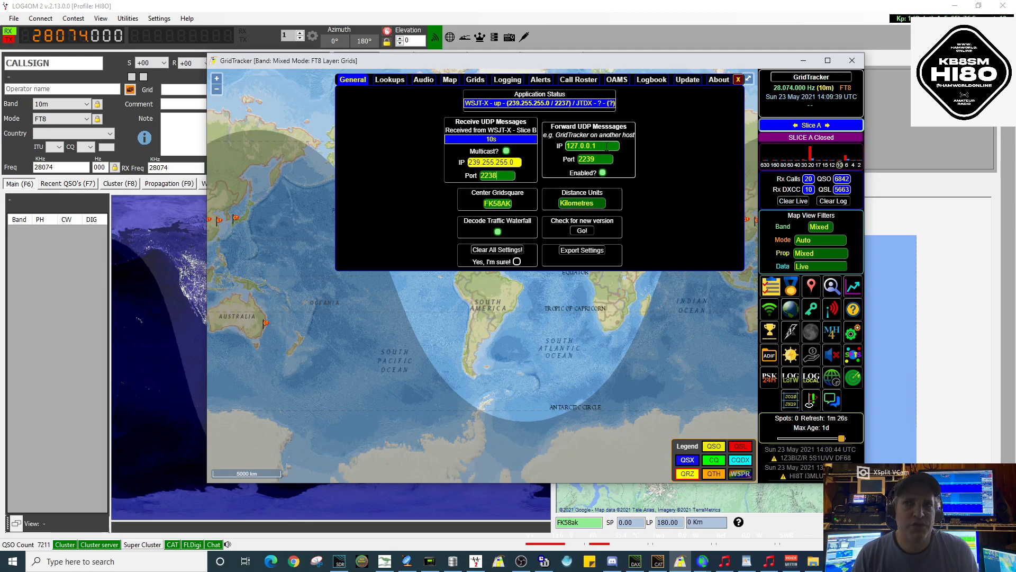
{"action": "double_click", "coordinate": [593, 146]}
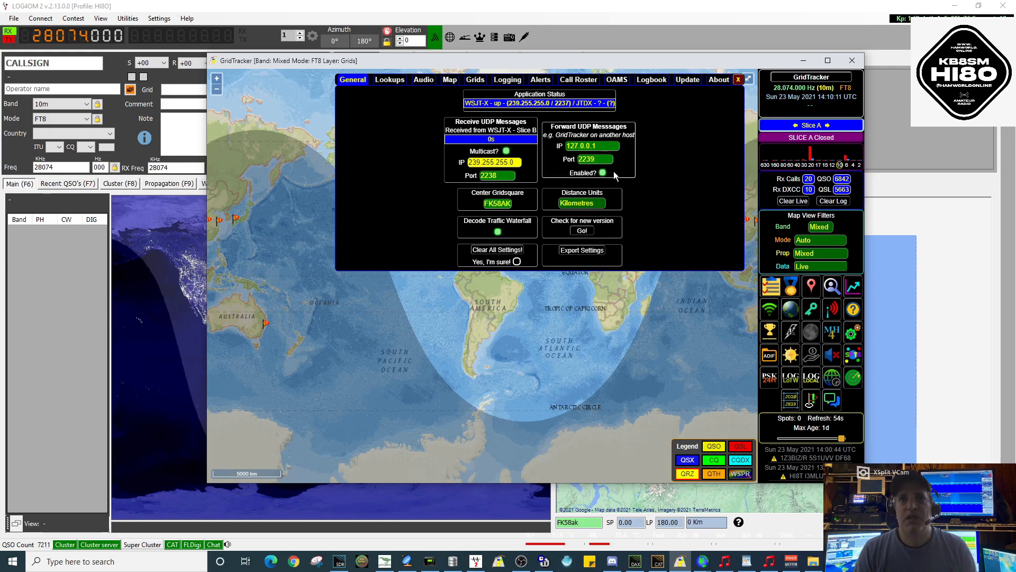
Check the Log4OM IP and port among GridTracker's logging settings, then close the settings.
{"action": "left_click", "coordinate": [507, 81]}
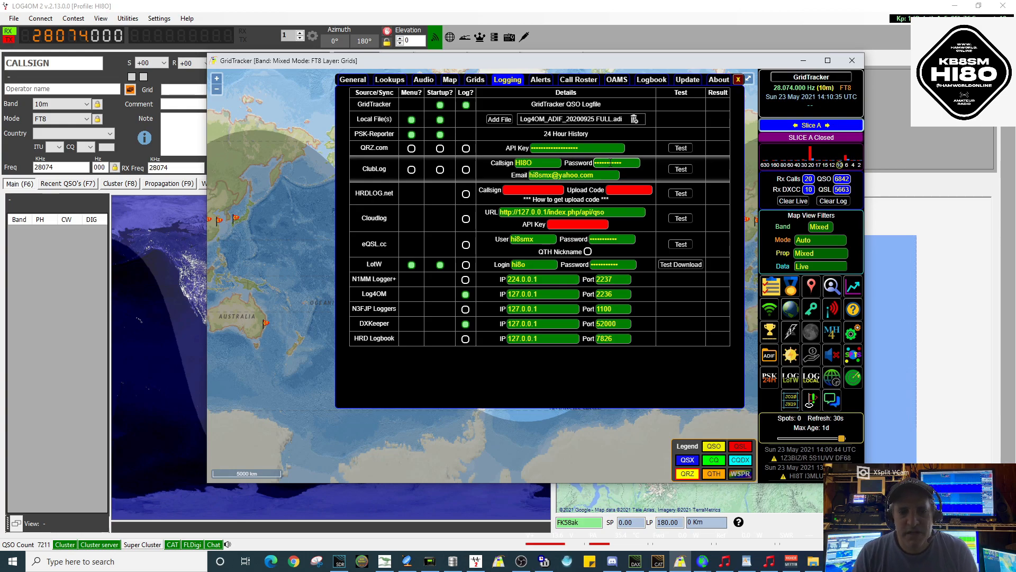
{"action": "left_click", "coordinate": [597, 294]}
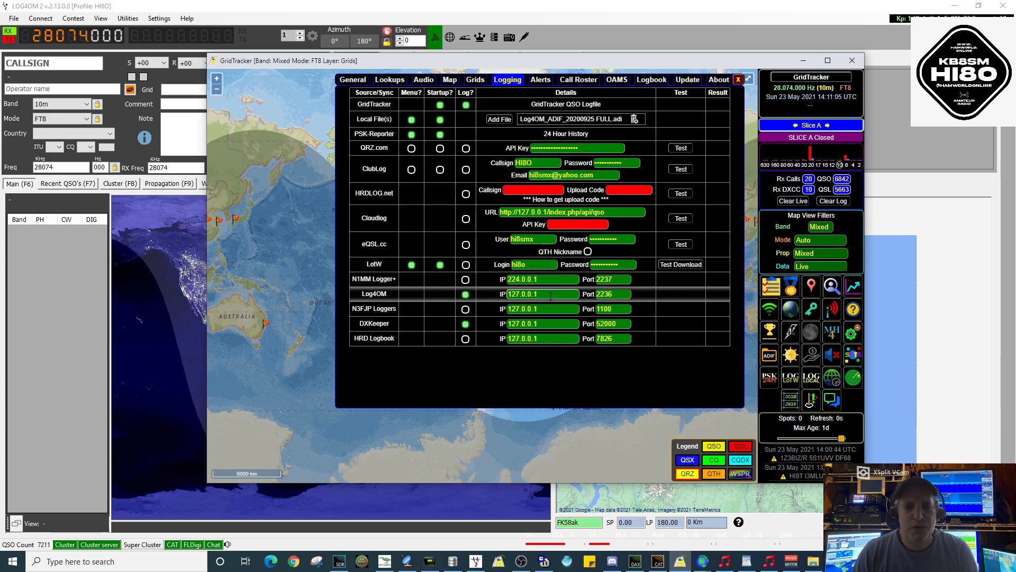
{"action": "left_click", "coordinate": [623, 294]}
{"action": "left_click_drag", "start_coordinate": [624, 294], "coordinate": [593, 299]}
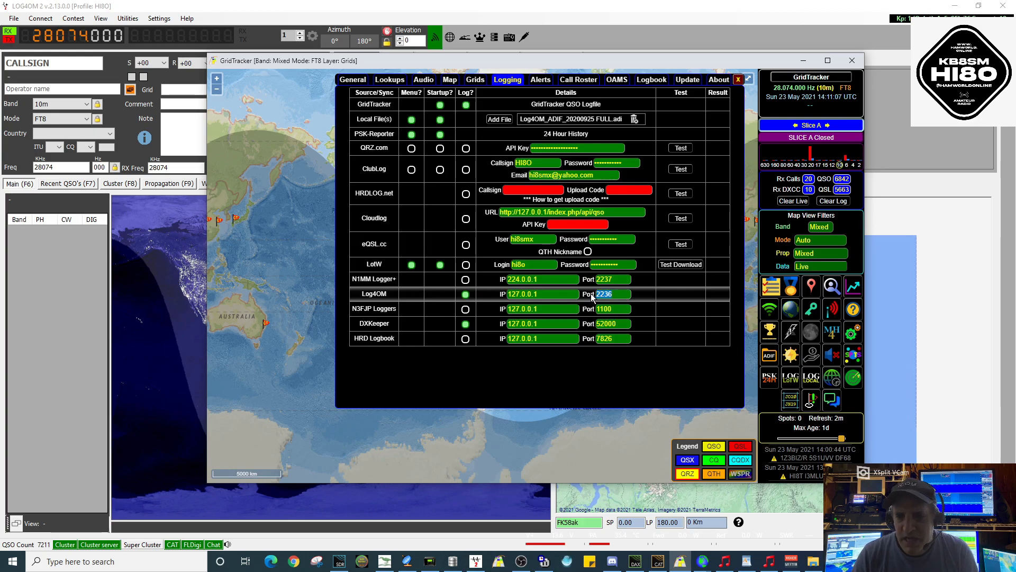
{"action": "left_click", "coordinate": [628, 294]}
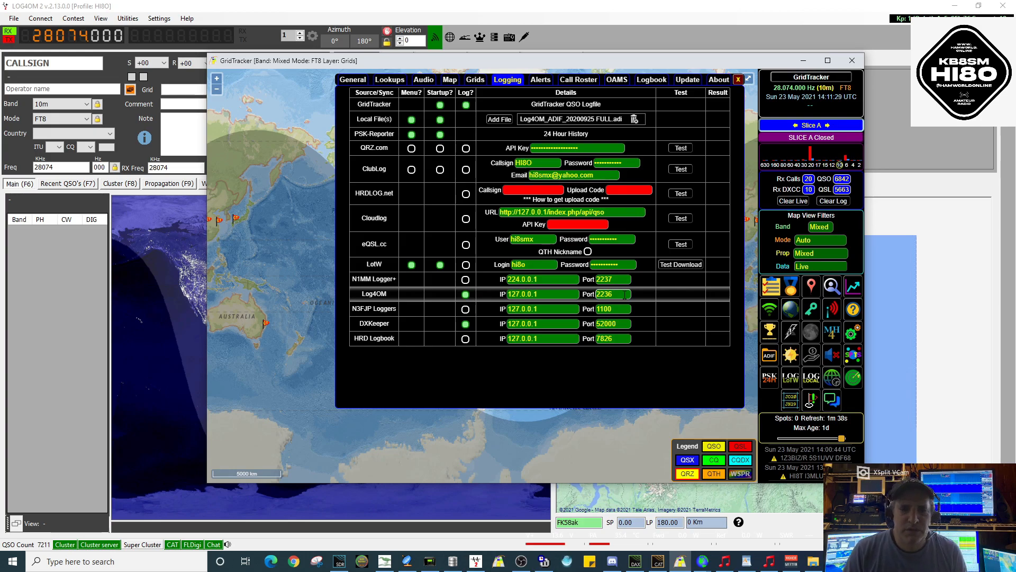
{"action": "left_click", "coordinate": [602, 309]}
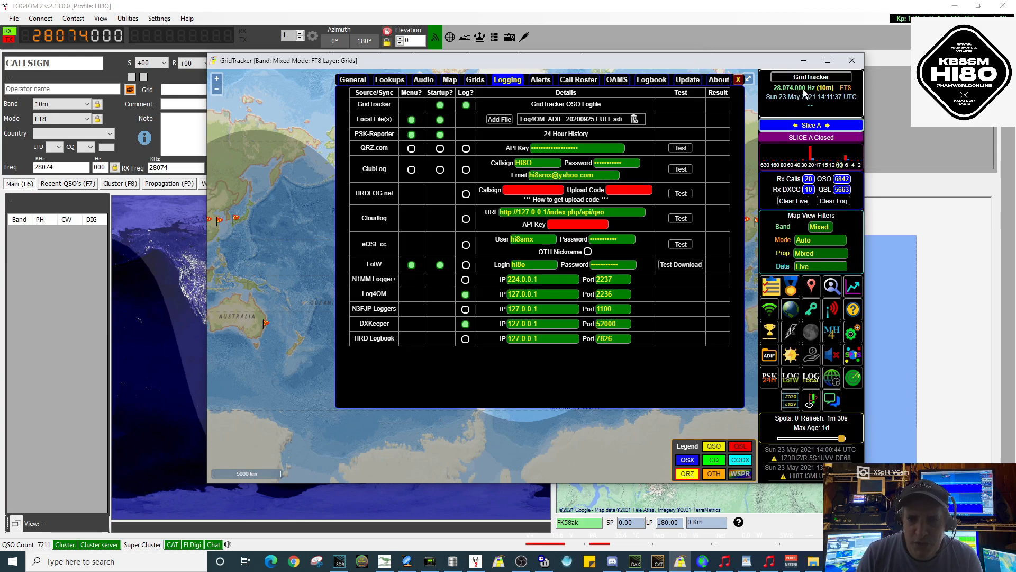
{"action": "left_click", "coordinate": [738, 80]}
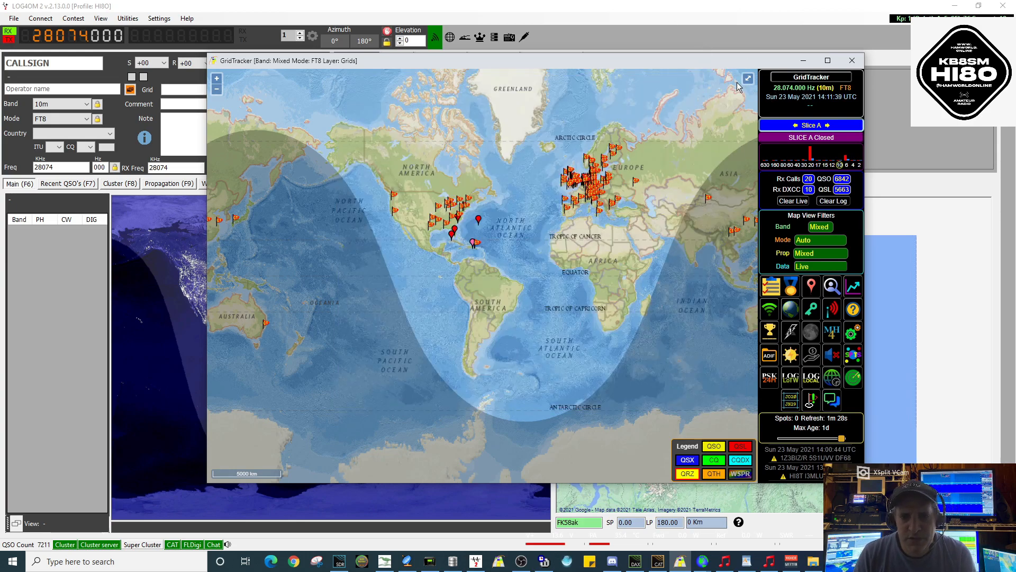
Reopen the GridTracker settings to compare the UDP forwarding port with the Log4OM logging port, and close them.
{"action": "left_click", "coordinate": [851, 339]}
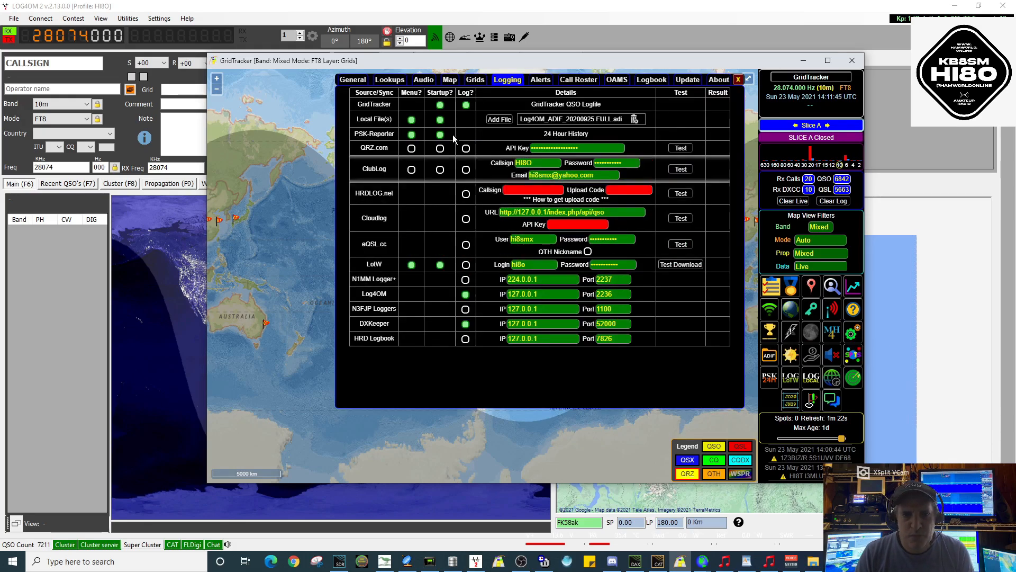
{"action": "left_click", "coordinate": [363, 80]}
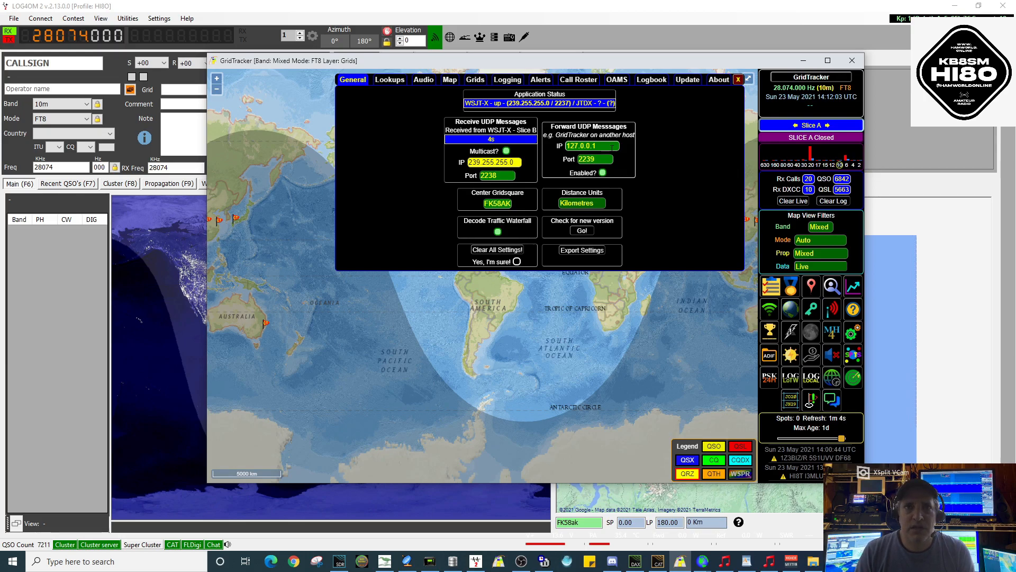
{"action": "left_click", "coordinate": [509, 81]}
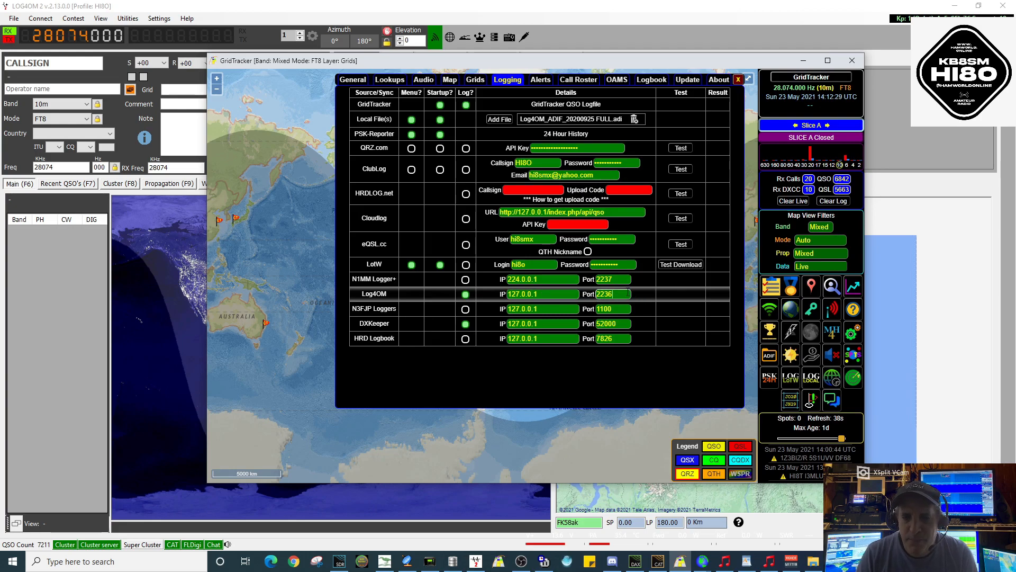
{"action": "left_click", "coordinate": [738, 79]}
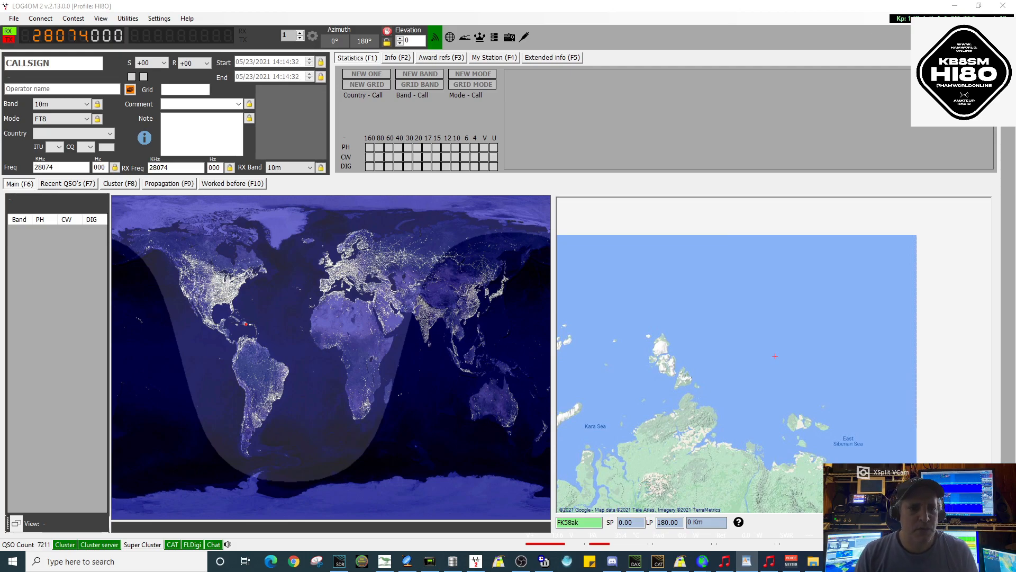
Switch to Log4OM and open the Connections page under Software integration in the program configuration.
{"action": "left_click", "coordinate": [168, 20]}
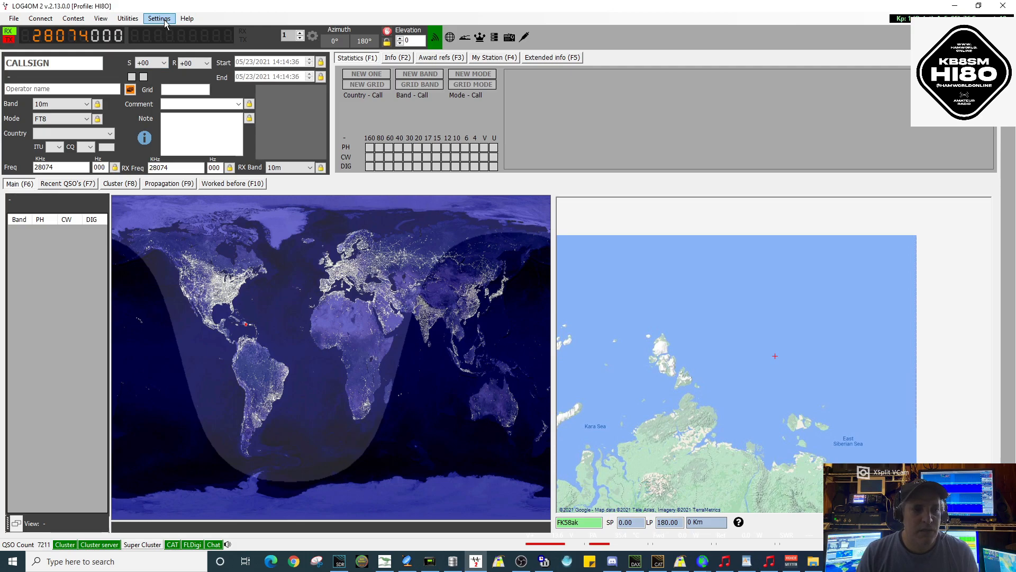
{"action": "left_click", "coordinate": [158, 19]}
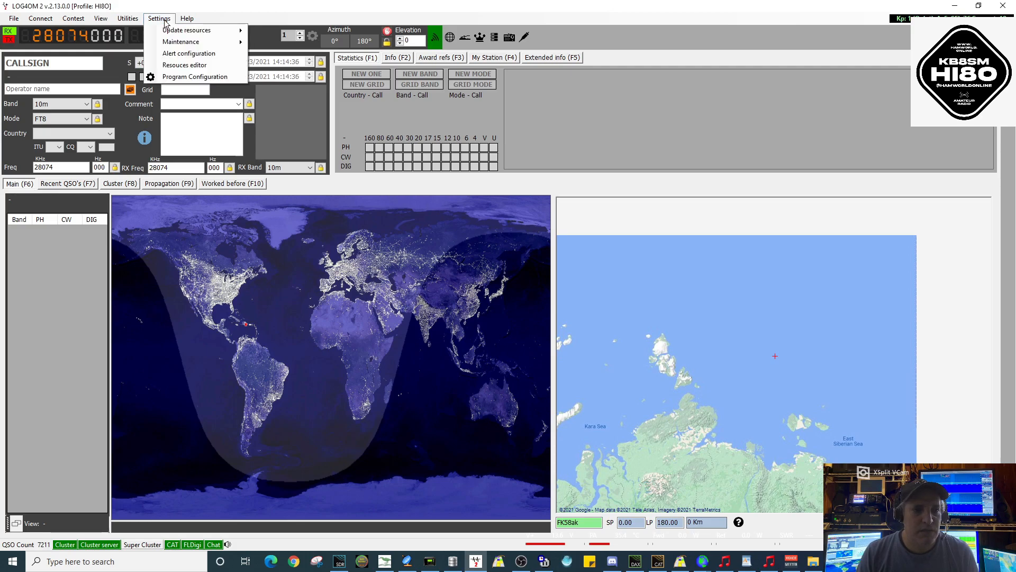
{"action": "left_click", "coordinate": [191, 78]}
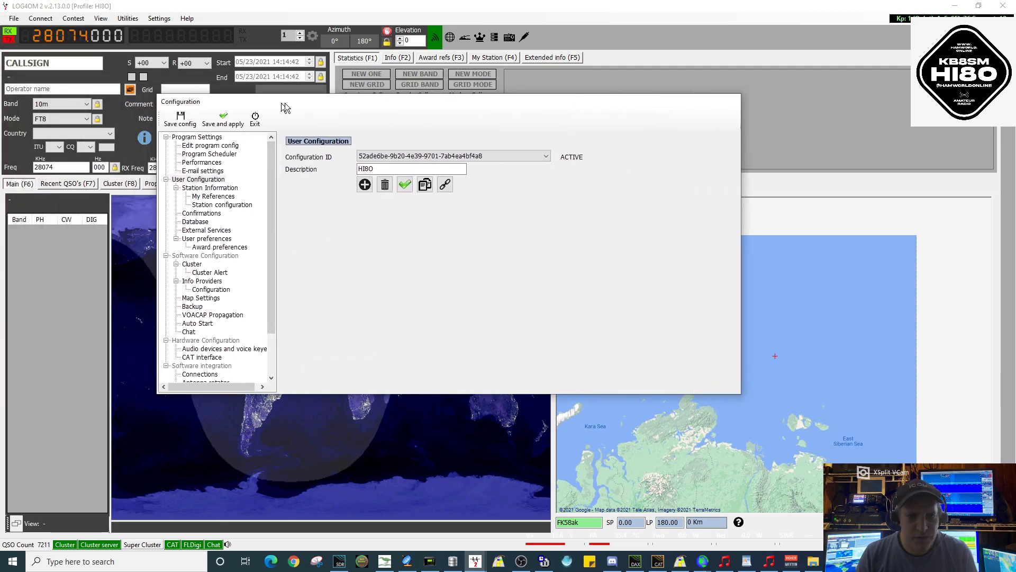
{"action": "left_click_drag", "start_coordinate": [520, 104], "coordinate": [560, 103]}
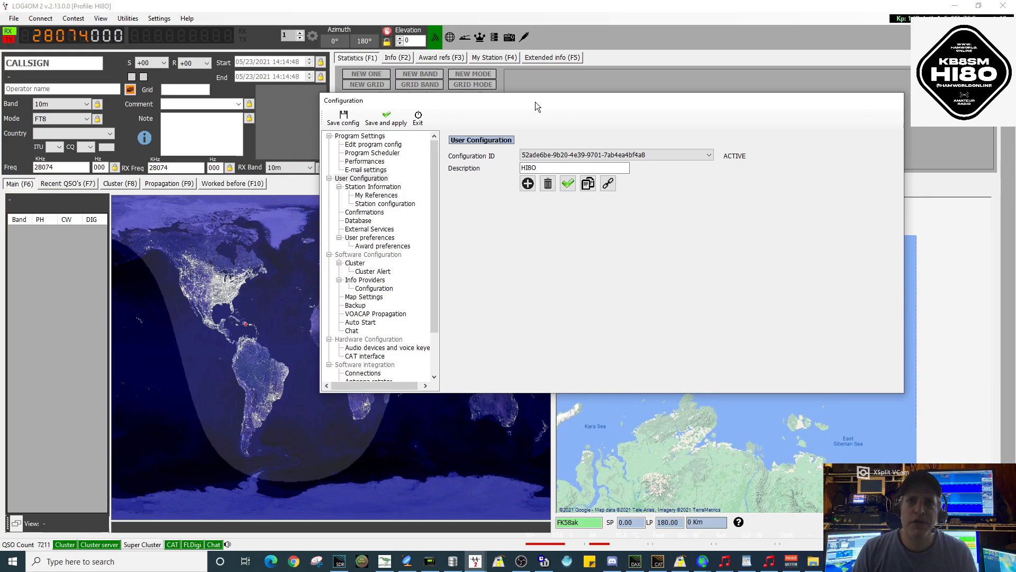
{"action": "scroll", "coordinate": [362, 256], "scroll_direction": "down", "scroll_amount": 1}
{"action": "scroll", "coordinate": [379, 245], "scroll_direction": "down", "scroll_amount": 1}
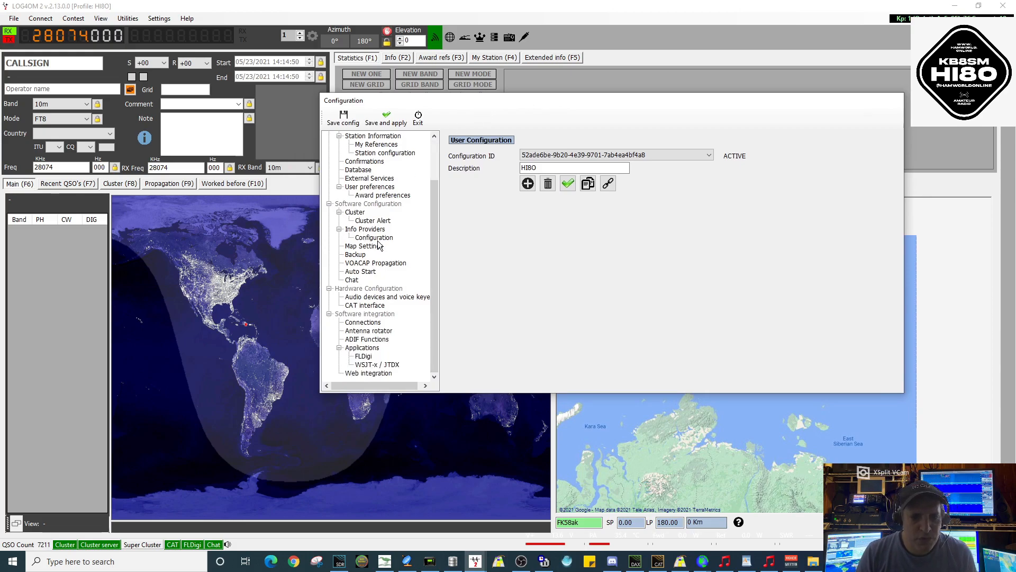
{"action": "left_click", "coordinate": [363, 322]}
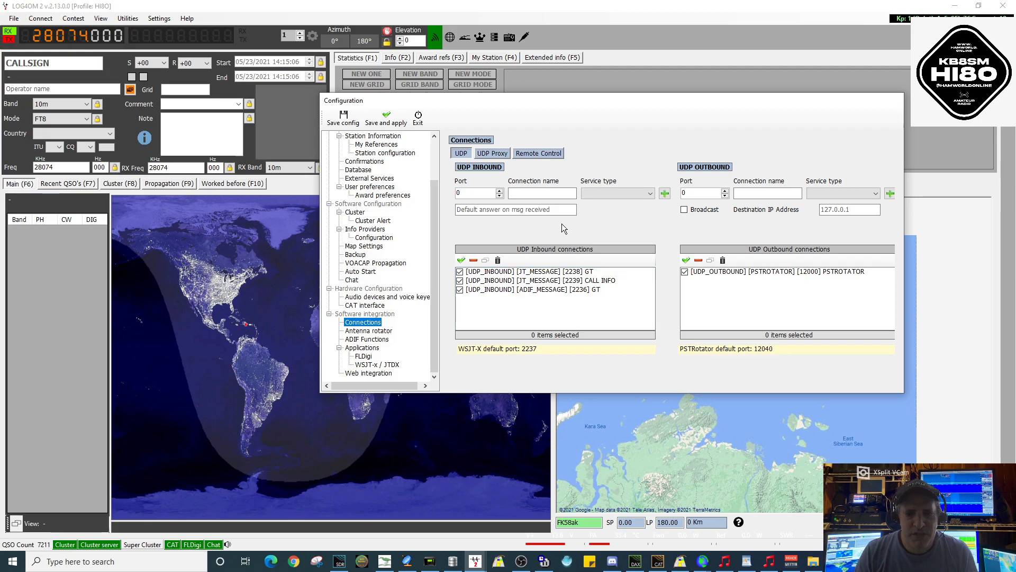
Set the port of a new UDP inbound connection to 2238 and make its connection name ready for entry.
{"action": "double_click", "coordinate": [488, 193]}
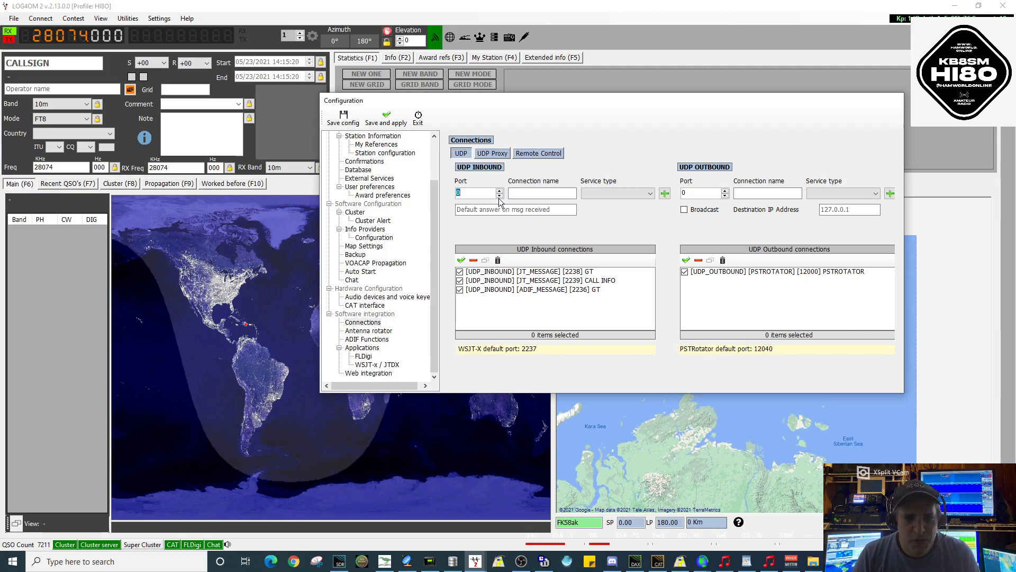
{"action": "type", "text": "2238"}
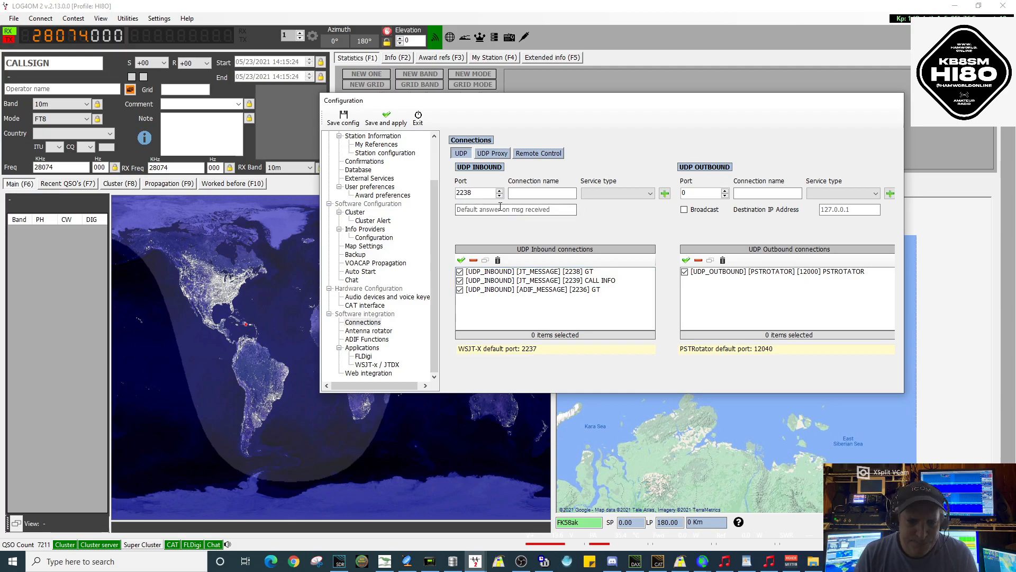
{"action": "left_click", "coordinate": [520, 193]}
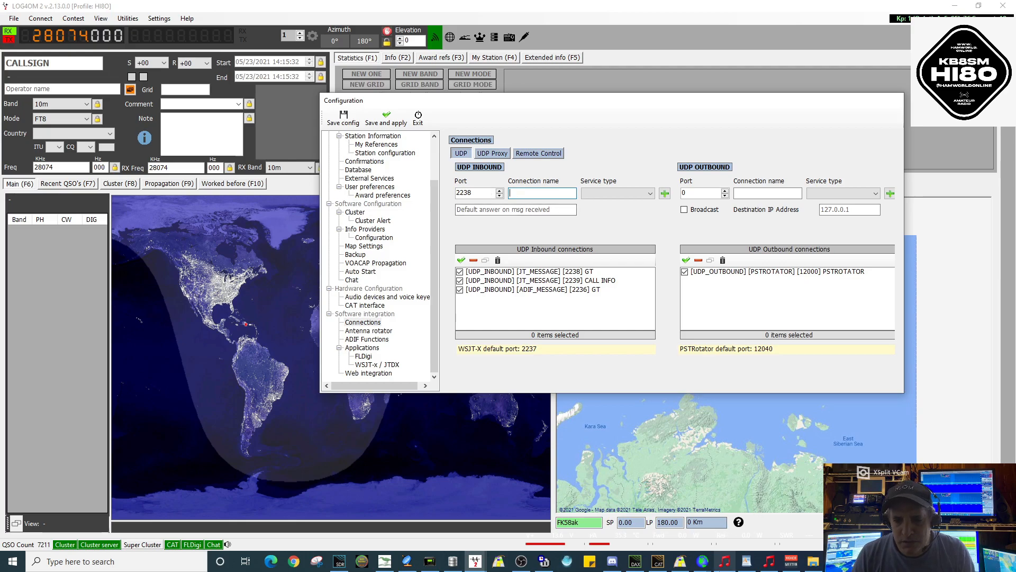
Switch to WSJT-X, check the UDP server port among its reporting settings, cancel the settings and return to Log4OM.
{"action": "mouse_move", "coordinate": [704, 563]}
{"action": "left_click", "coordinate": [741, 489]}
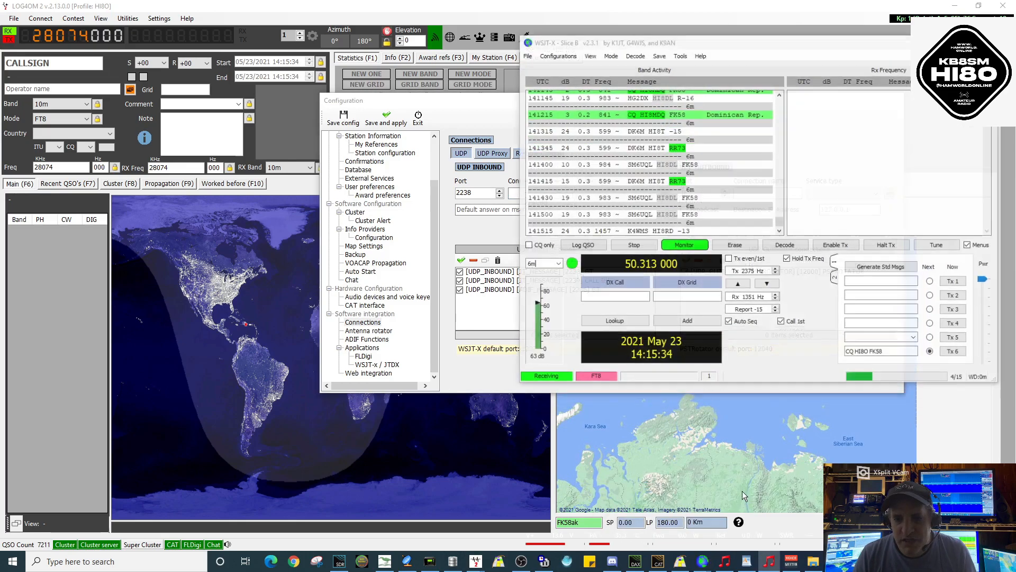
{"action": "left_click", "coordinate": [528, 44]}
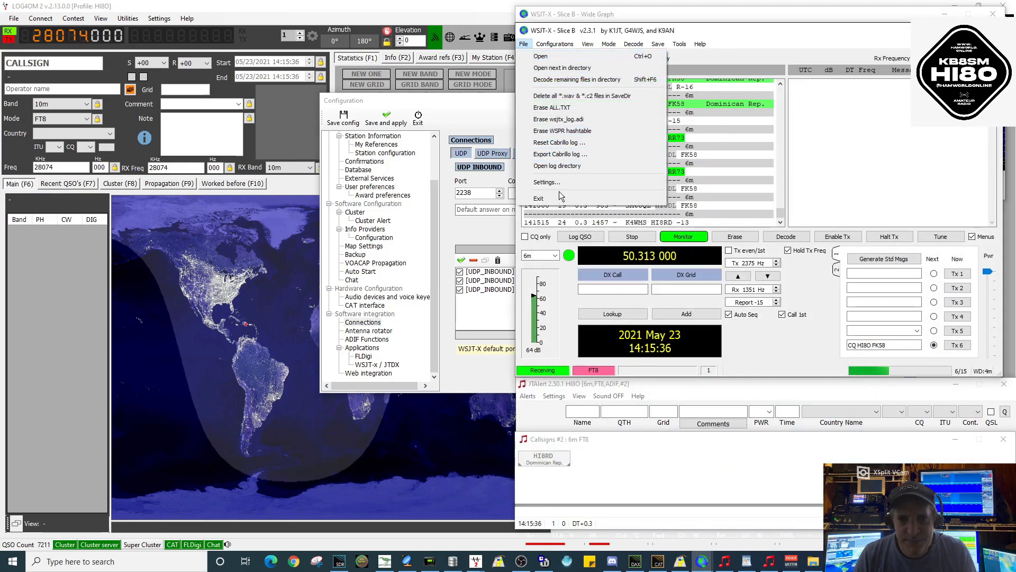
{"action": "left_click", "coordinate": [561, 181]}
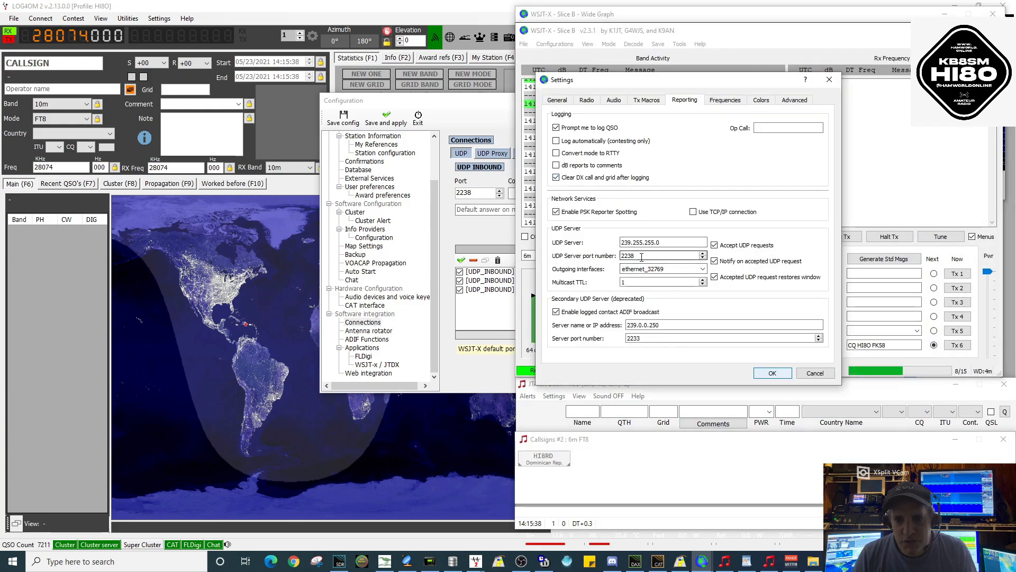
{"action": "left_click", "coordinate": [815, 374]}
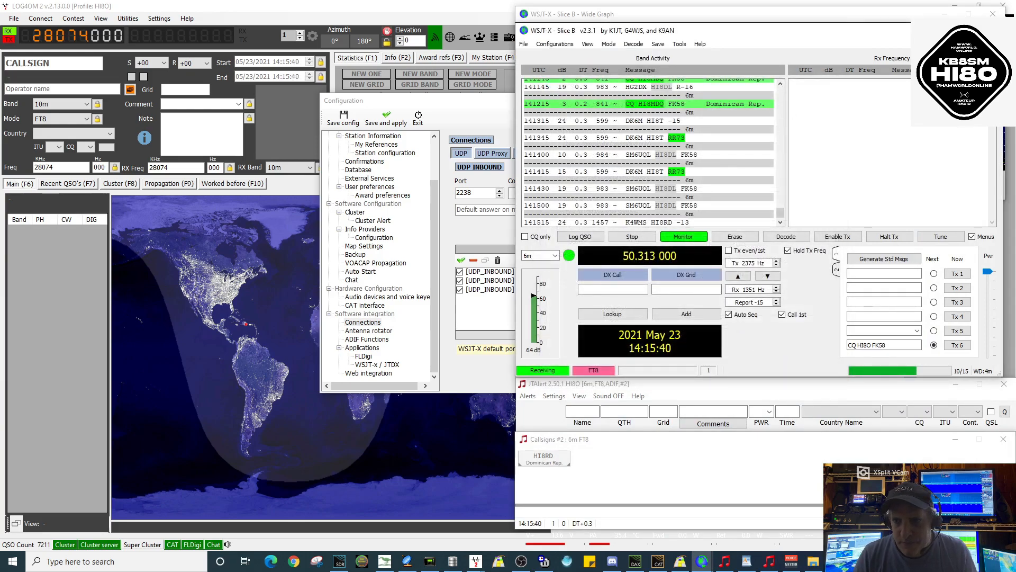
{"action": "key", "text": "alt+Tab"}
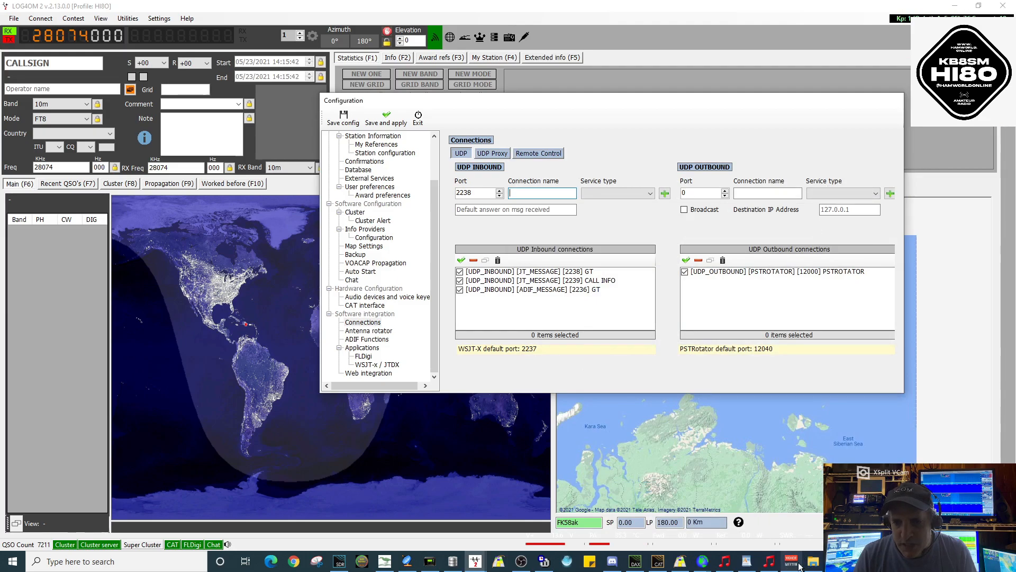
Switch to GridTracker, check the receive and forward UDP ports in its general settings, and return to Log4OM.
{"action": "left_click", "coordinate": [680, 564]}
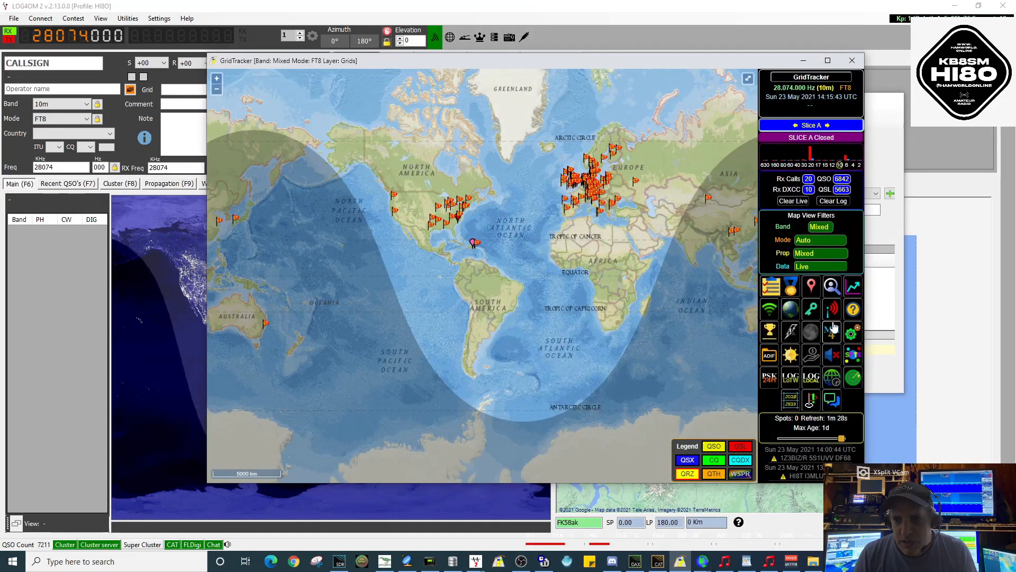
{"action": "left_click", "coordinate": [853, 332]}
{"action": "left_click", "coordinate": [353, 79]}
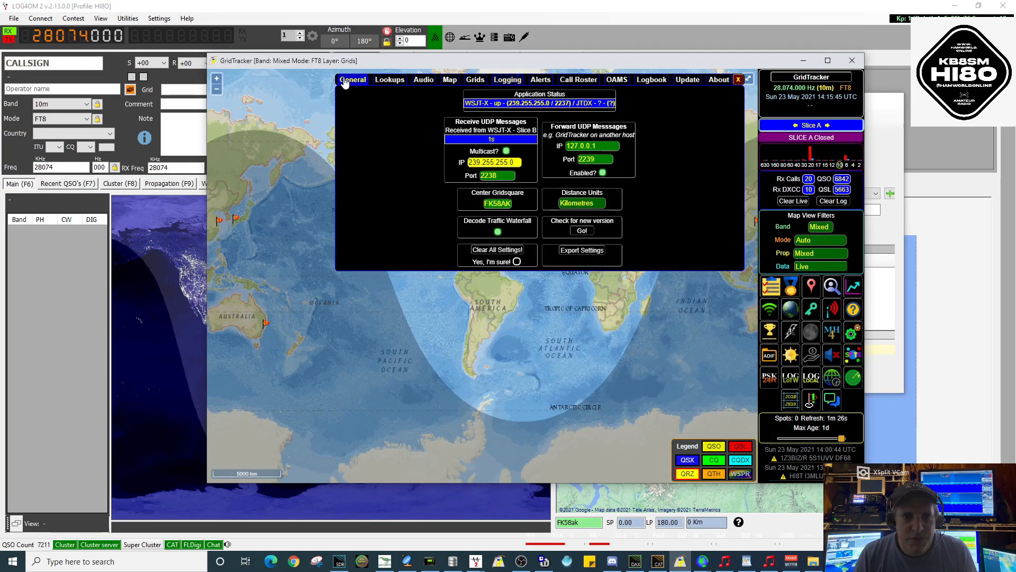
{"action": "left_click", "coordinate": [806, 60]}
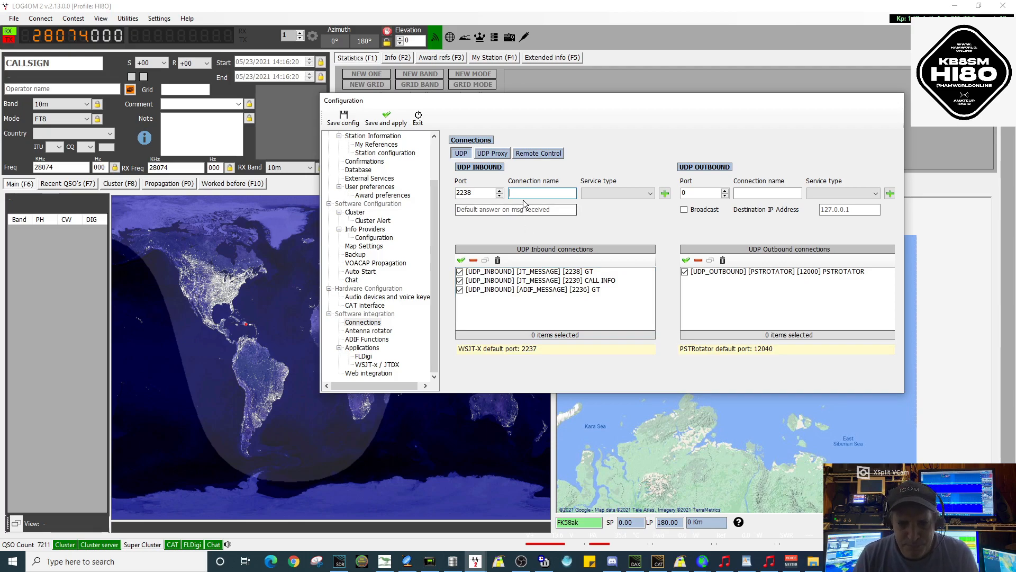
Name the new inbound connection GT and set its service type to JT_MESSAGE.
{"action": "type", "text": "GT"}
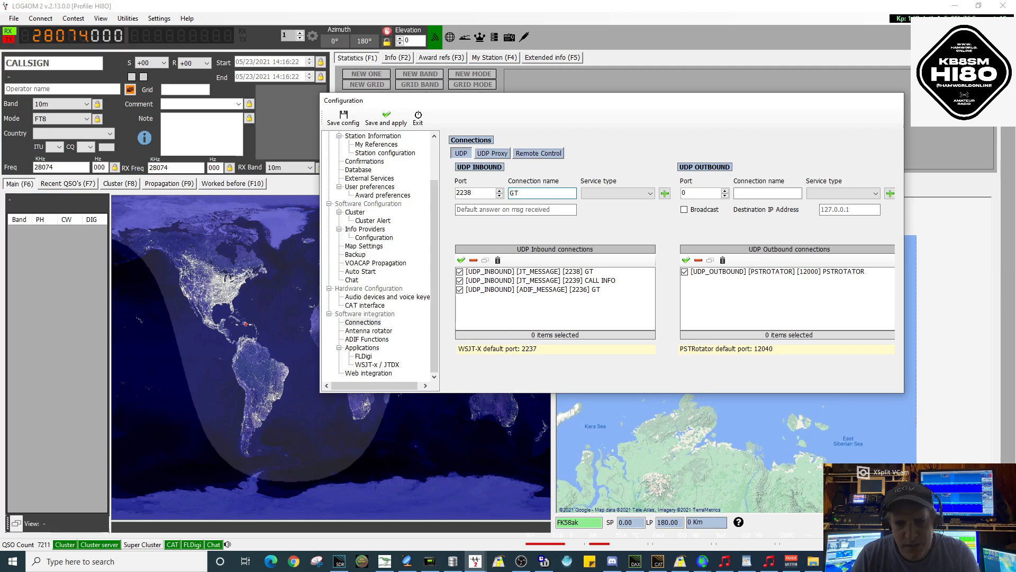
{"action": "type", "text": "GT"}
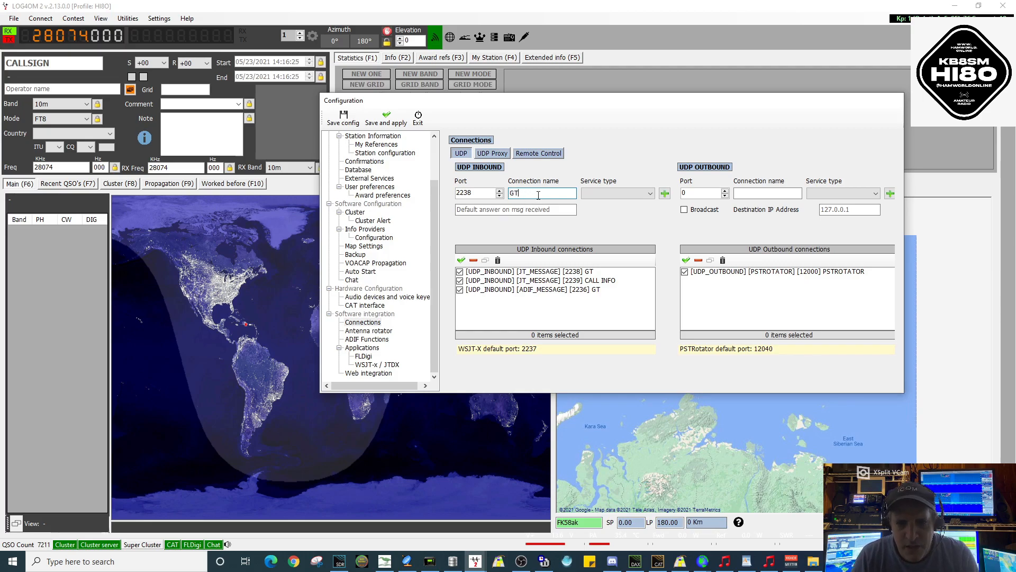
{"action": "left_click", "coordinate": [651, 194]}
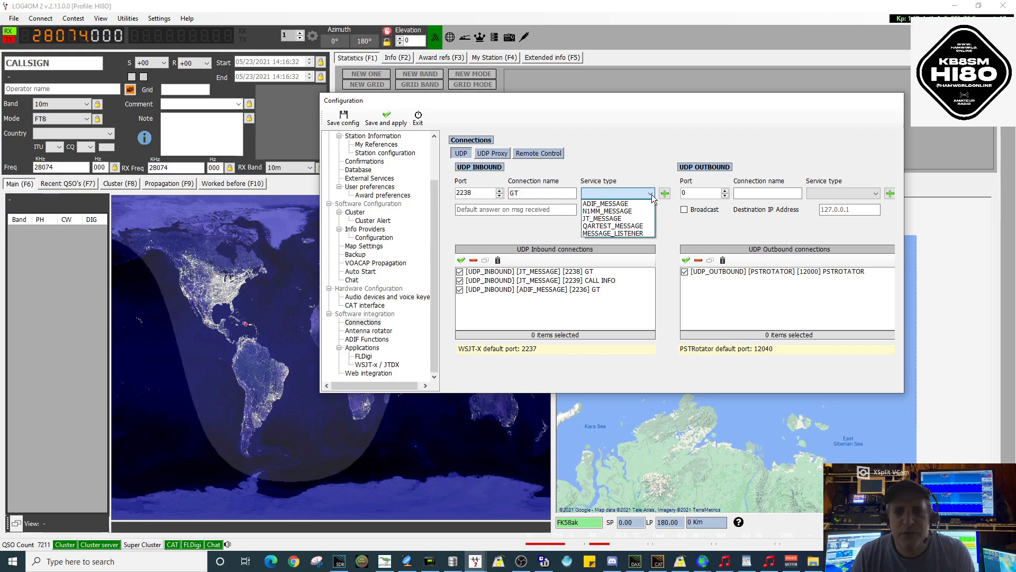
{"action": "left_click", "coordinate": [627, 219]}
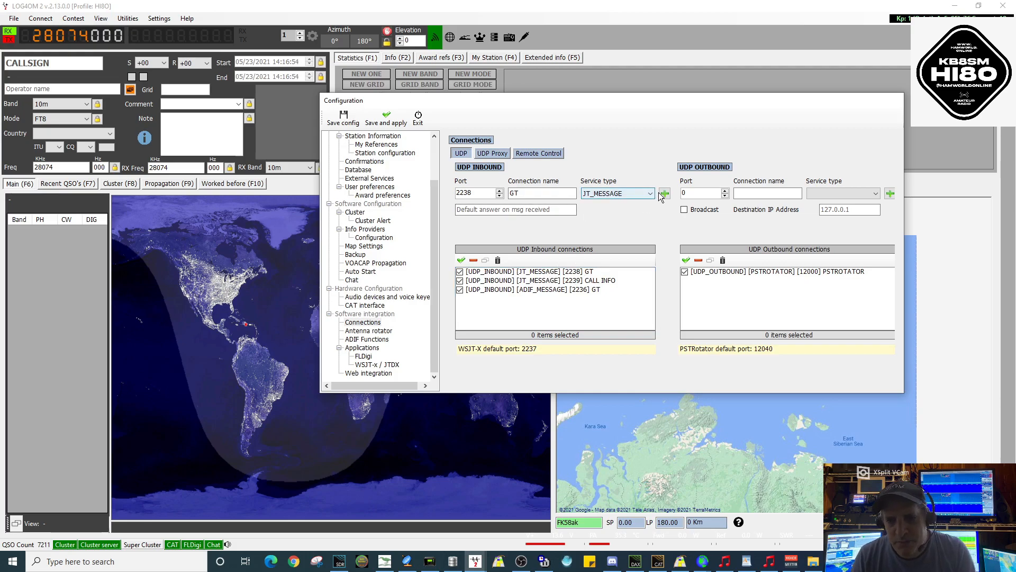
Clear the port and connection name of the unsaved GT inbound connection.
{"action": "double_click", "coordinate": [456, 194]}
{"action": "key", "text": "BackSpace"}
{"action": "double_click", "coordinate": [513, 193]}
{"action": "key", "text": "BackSpace"}
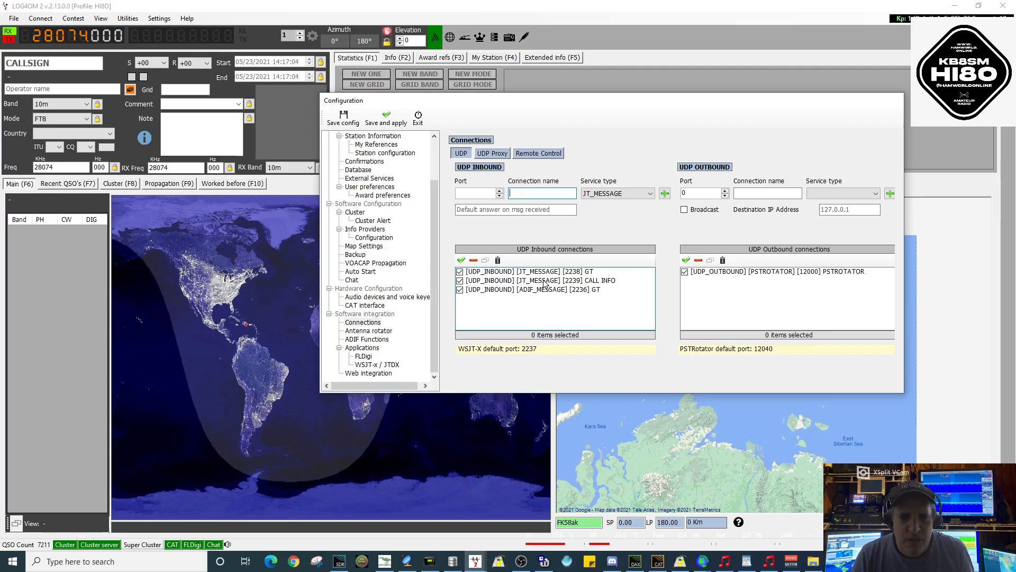
Set the inbound connection port to 2239 and compare it with the UDP forwarding port in GridTracker.
{"action": "left_click", "coordinate": [475, 195]}
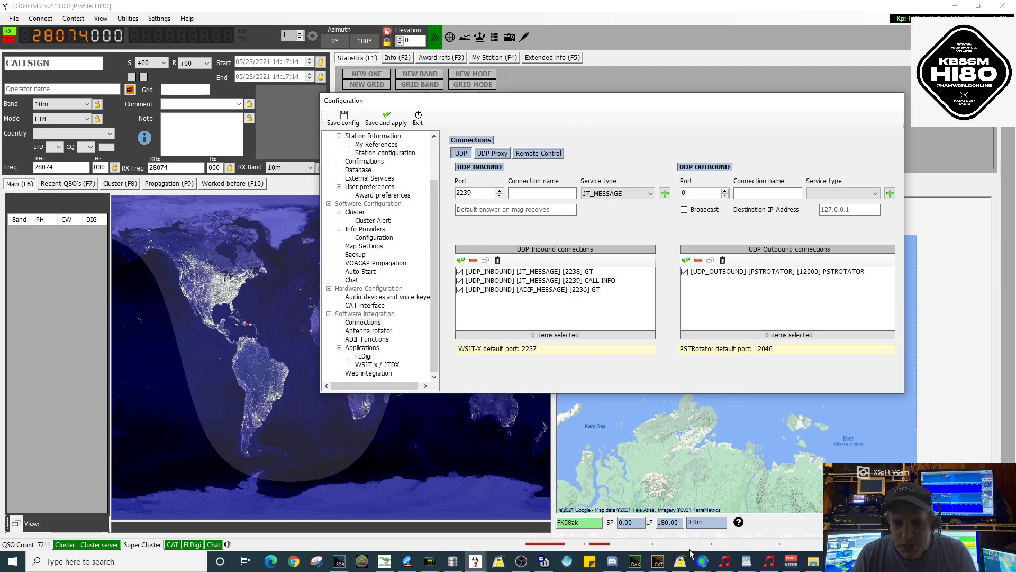
{"action": "mouse_move", "coordinate": [681, 561]}
{"action": "left_click", "coordinate": [680, 525]}
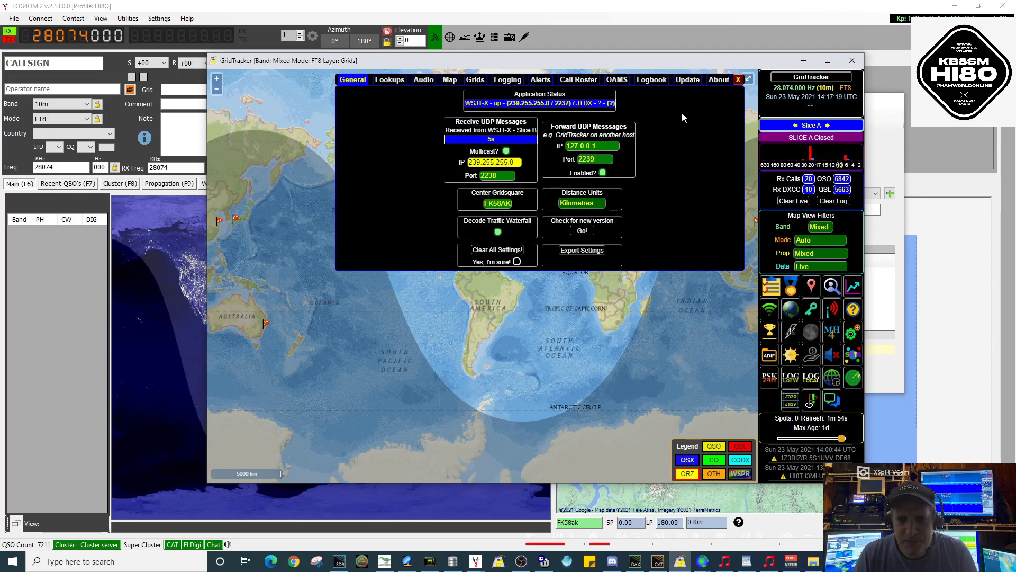
{"action": "left_click", "coordinate": [803, 61]}
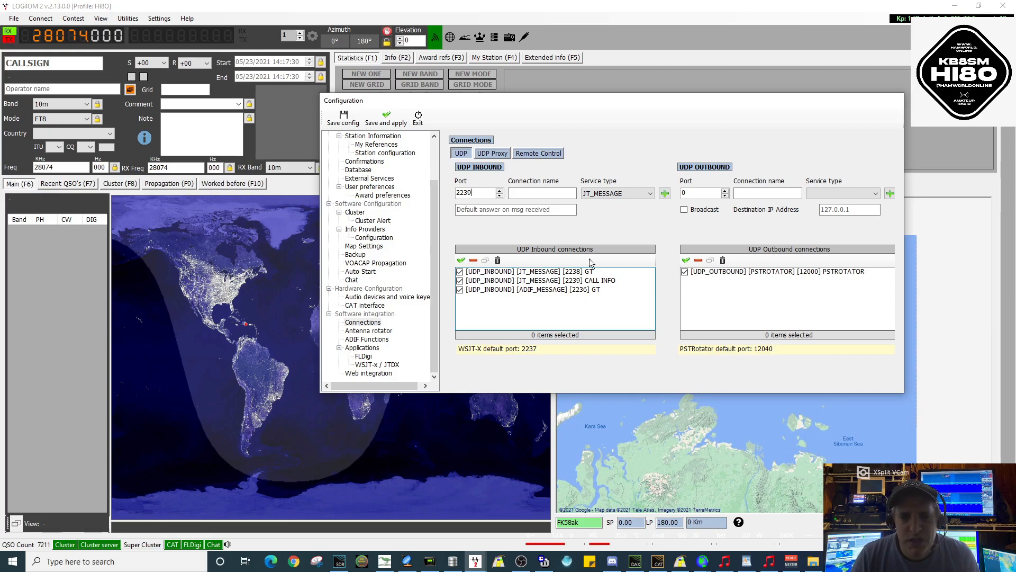
Name the port 2239 inbound connection CALL INFO, keeping JT_MESSAGE as its service type.
{"action": "left_click", "coordinate": [539, 193]}
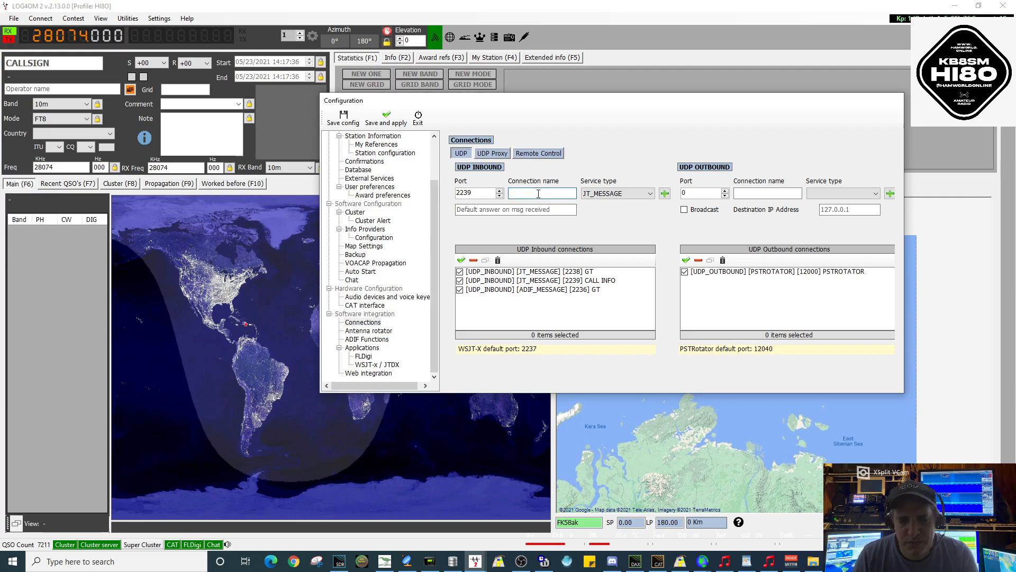
{"action": "type", "text": "C"}
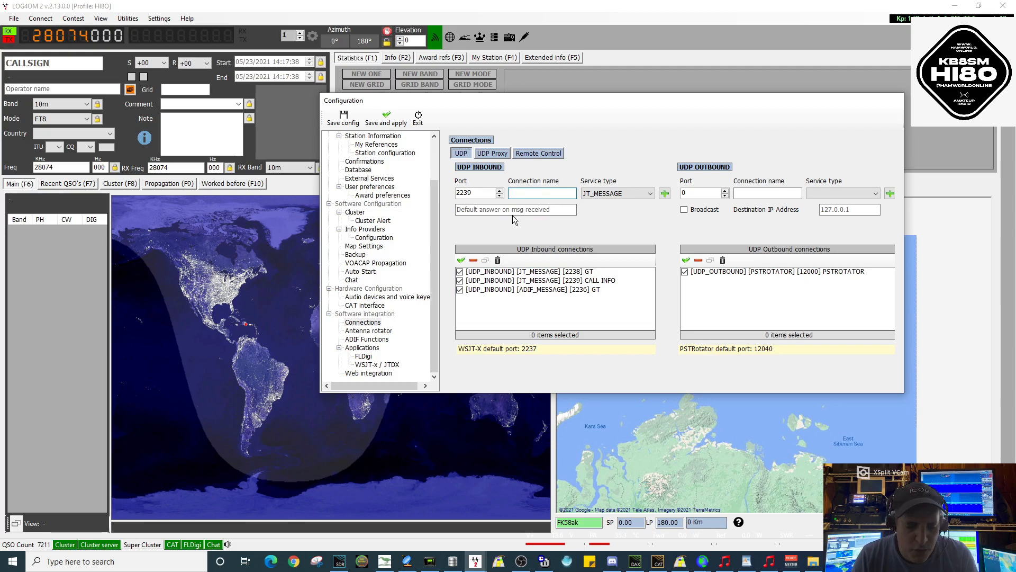
{"action": "type", "text": "ALL INFO"}
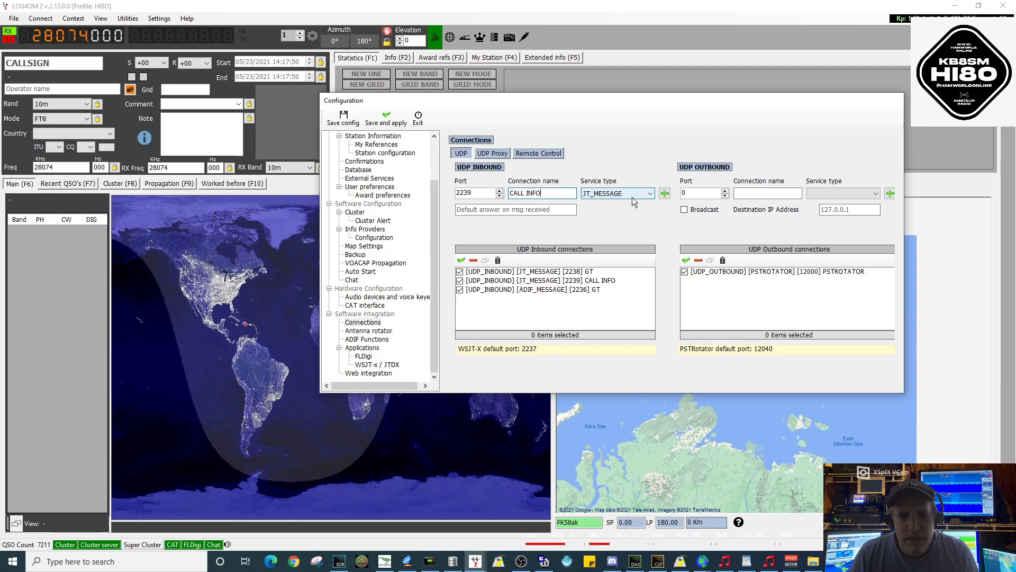
{"action": "left_click", "coordinate": [648, 194]}
{"action": "left_click", "coordinate": [648, 195]}
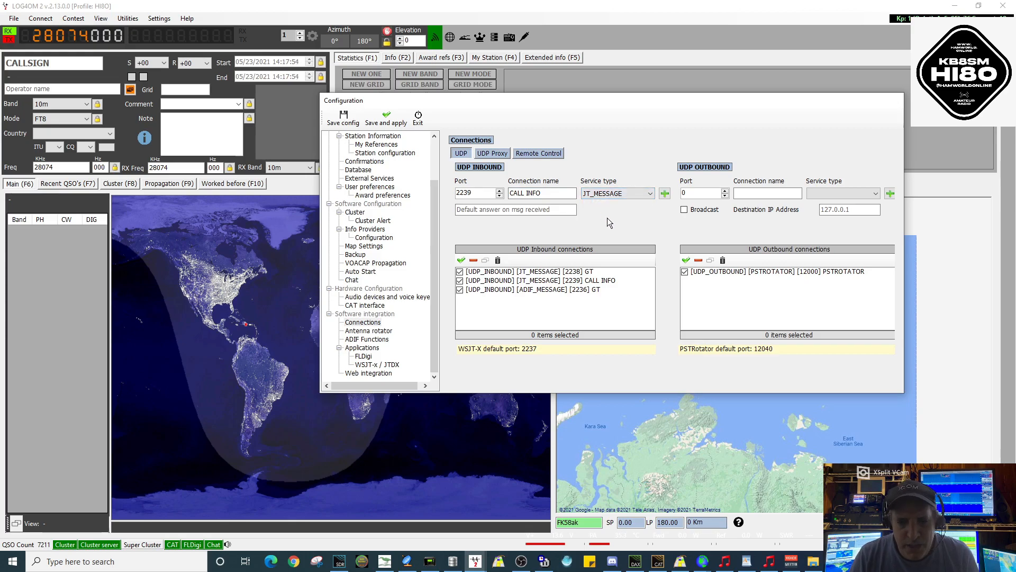
Clear the connection name and port of the unsaved CALL INFO entry, then exit the configuration without saving.
{"action": "double_click", "coordinate": [466, 192]}
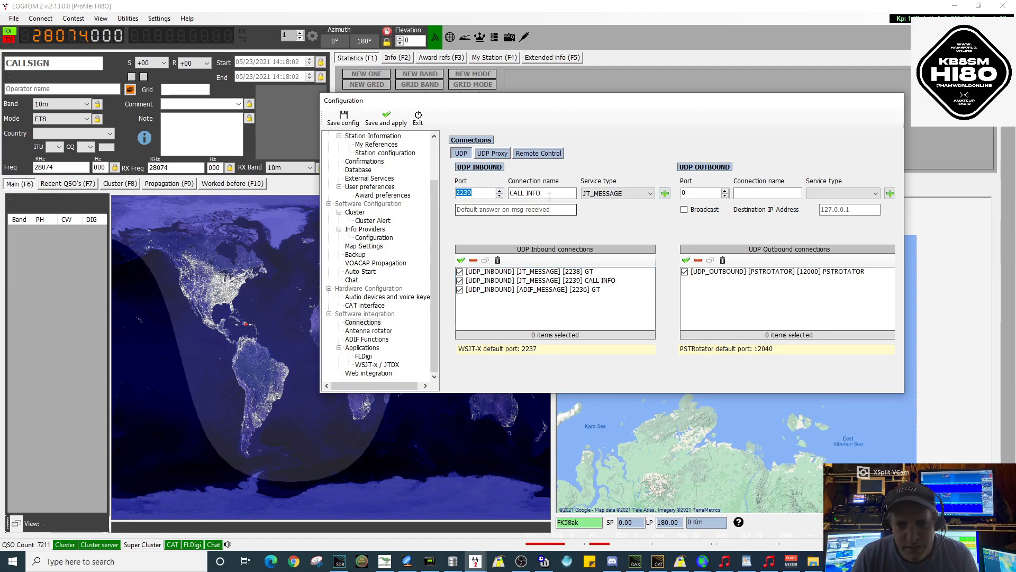
{"action": "left_click_drag", "start_coordinate": [550, 194], "coordinate": [507, 196]}
{"action": "key", "text": "Delete"}
{"action": "double_click", "coordinate": [460, 193]}
{"action": "key", "text": "Delete"}
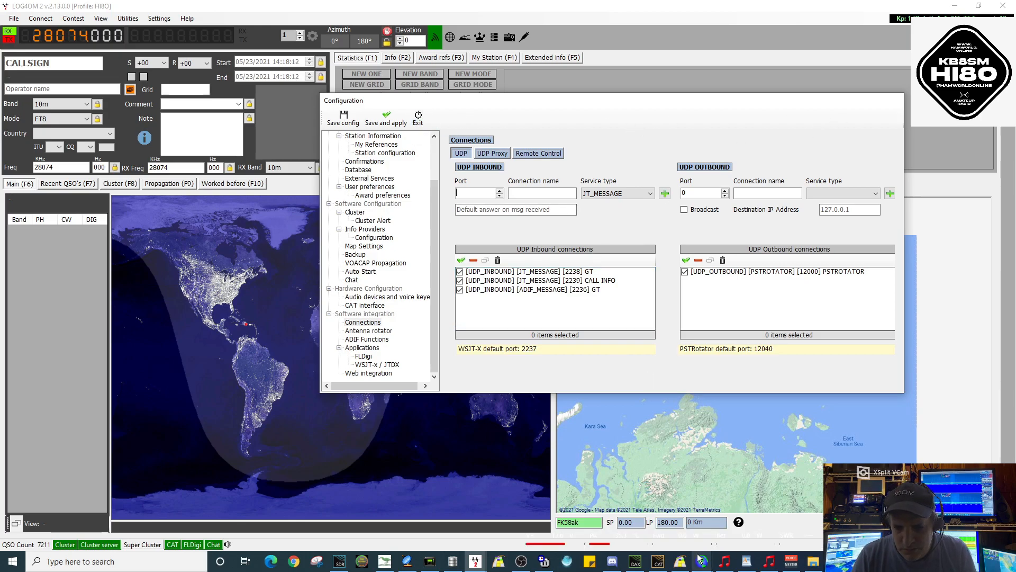
{"action": "left_click", "coordinate": [419, 119]}
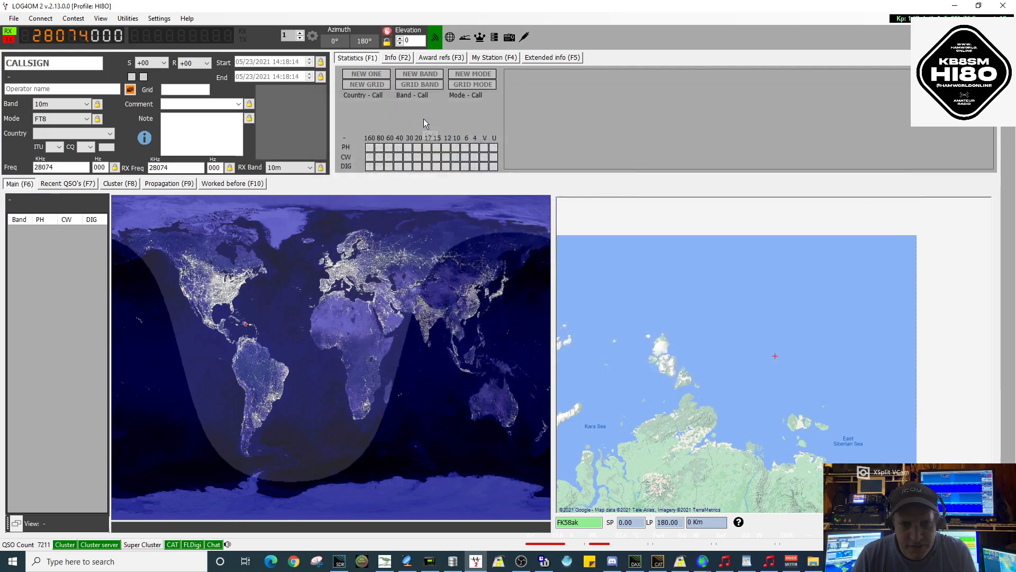
{"action": "mouse_move", "coordinate": [707, 561]}
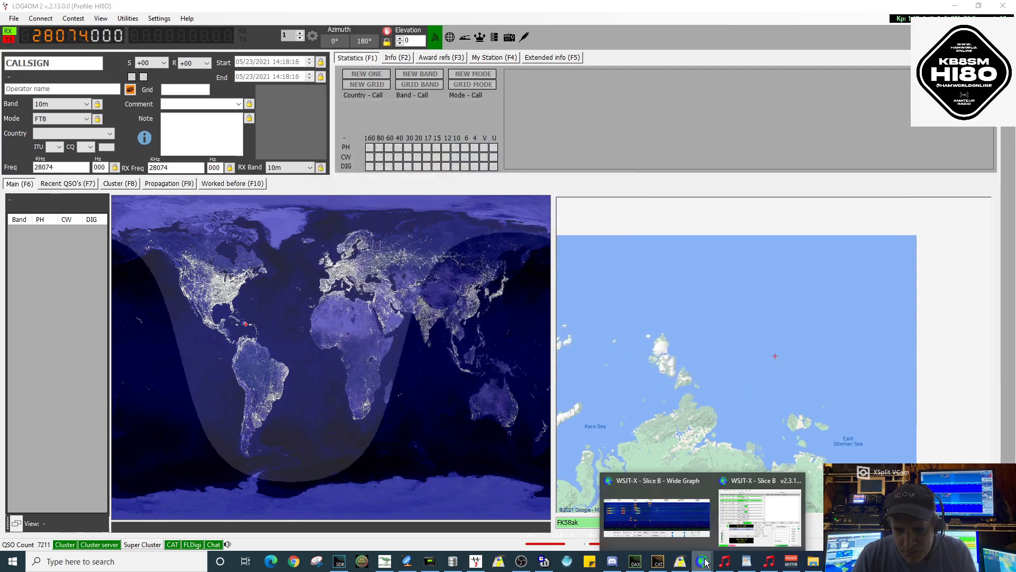
{"action": "left_click", "coordinate": [736, 527]}
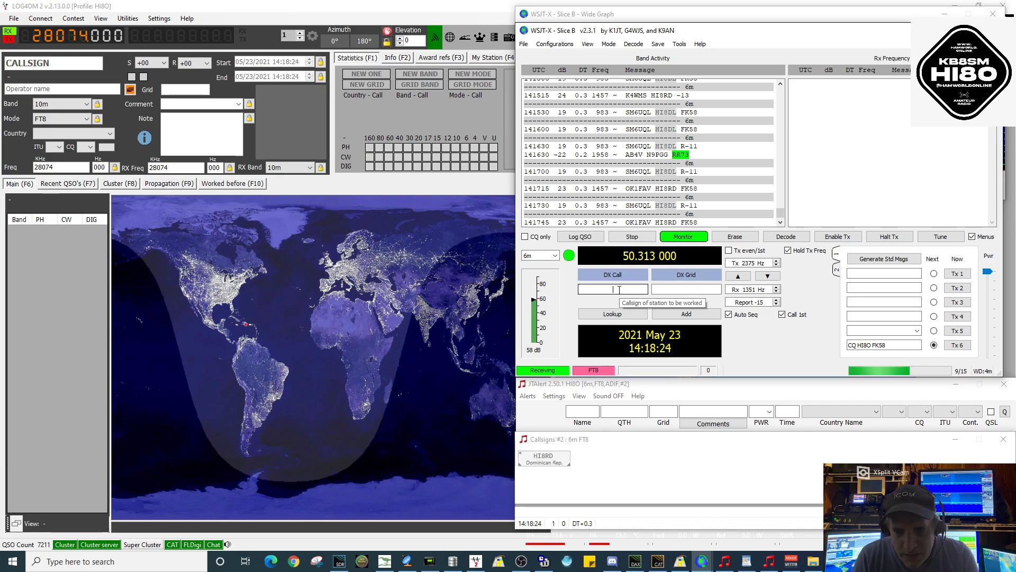
{"action": "type", "text": "HI8DL"}
{"action": "key", "text": "Tab"}
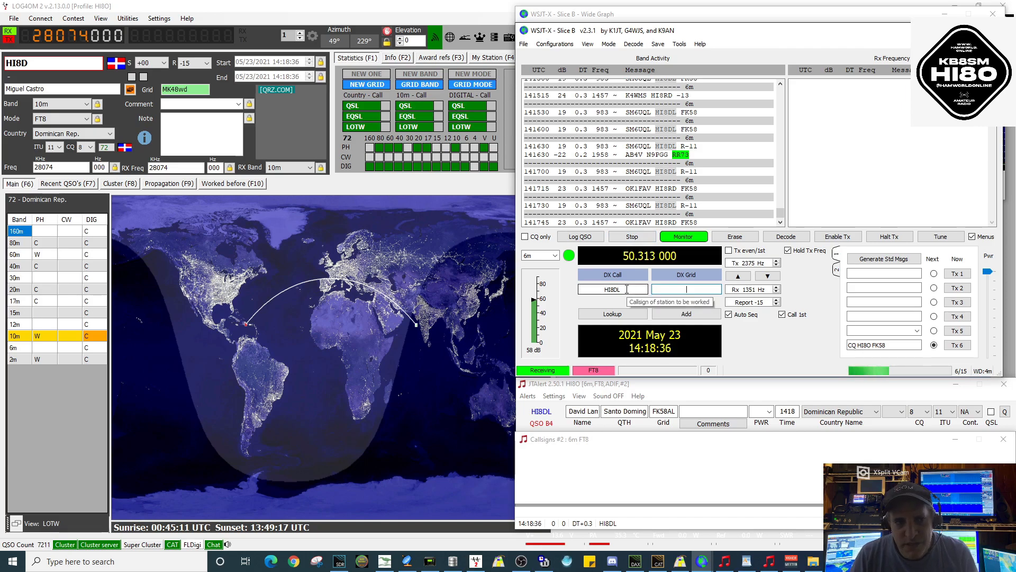
{"action": "double_click", "coordinate": [364, 7]}
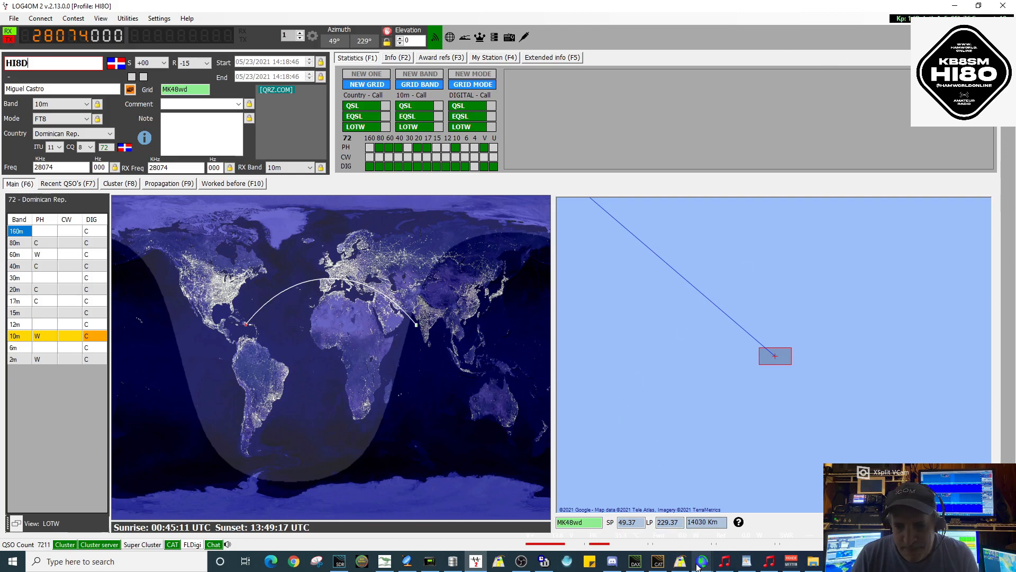
{"action": "mouse_move", "coordinate": [702, 561]}
{"action": "left_click", "coordinate": [750, 520]}
{"action": "left_click_drag", "start_coordinate": [633, 289], "coordinate": [585, 291]}
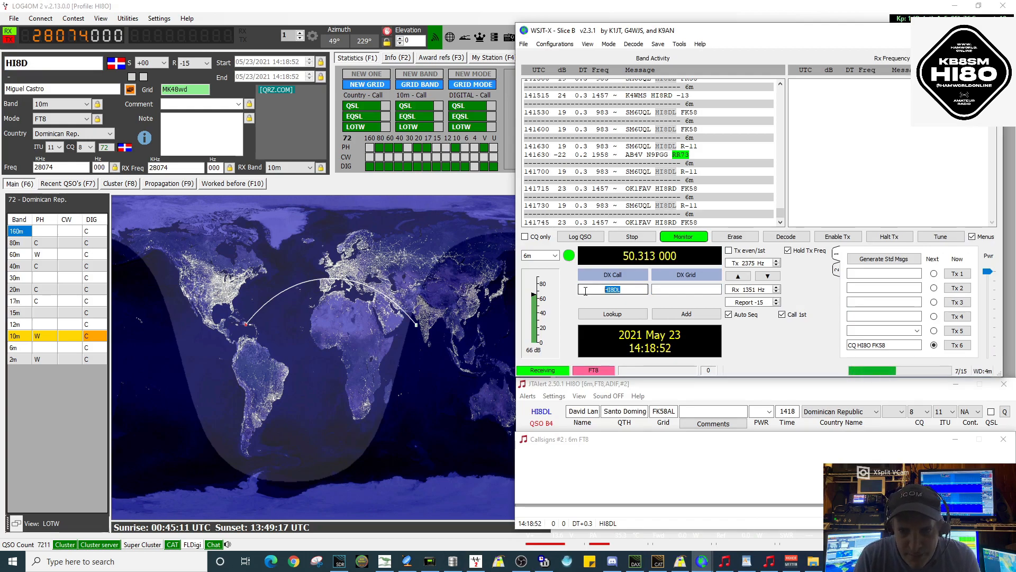
{"action": "type", "text": "SM6"}
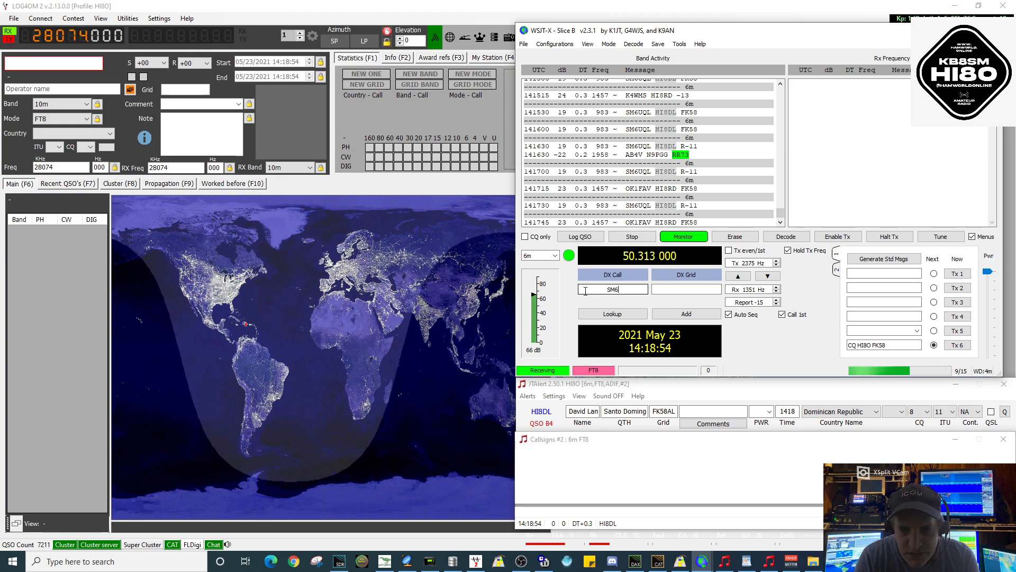
{"action": "type", "text": "UQL"}
{"action": "key", "text": "Tab"}
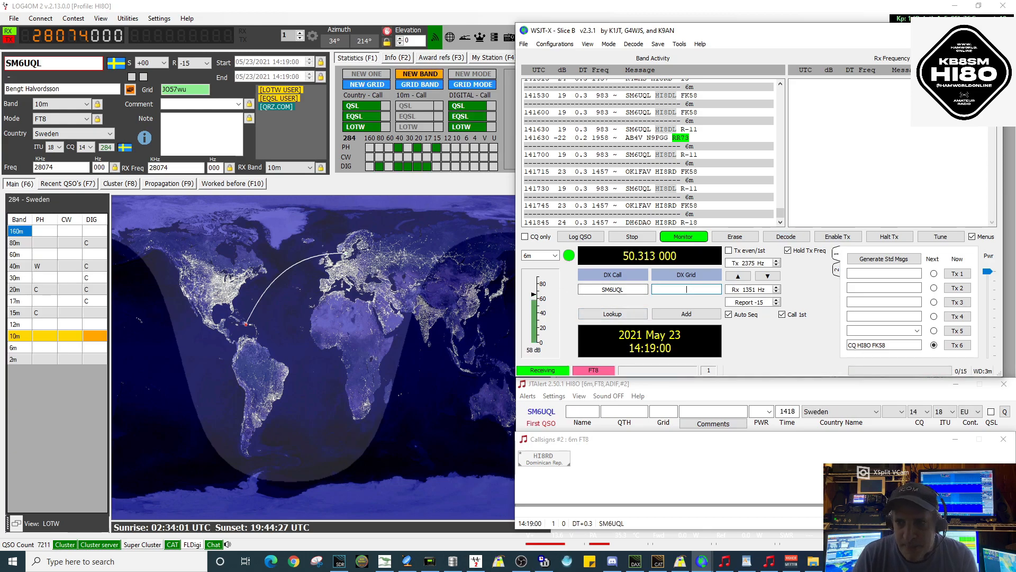
{"action": "left_click", "coordinate": [942, 30]}
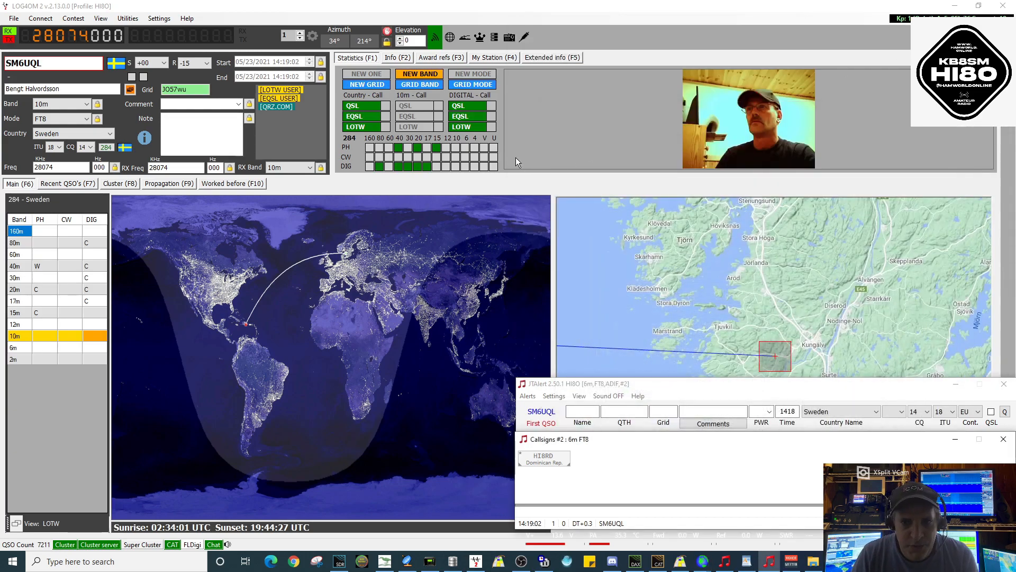
{"action": "left_click", "coordinate": [517, 146]}
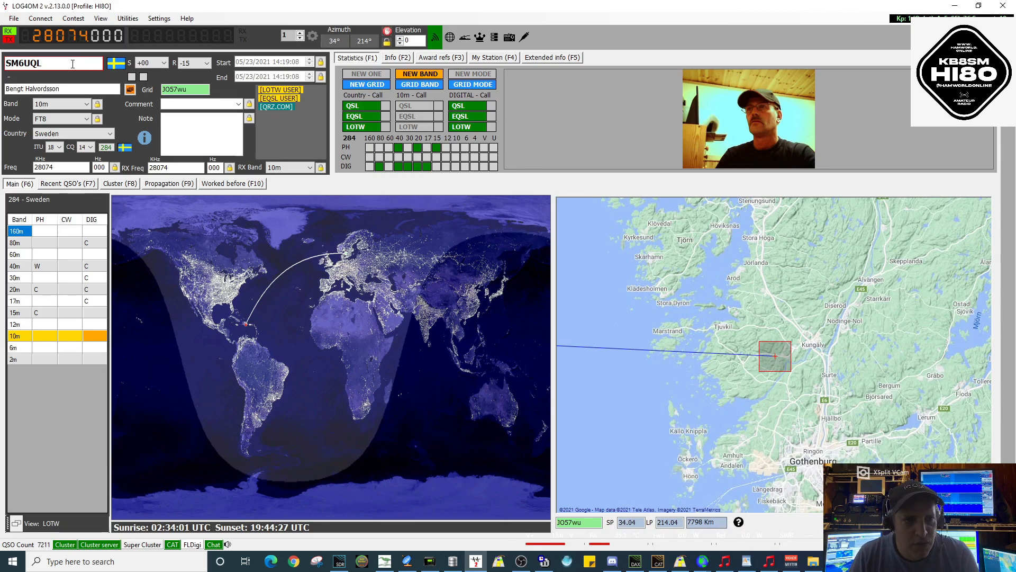
{"action": "mouse_move", "coordinate": [702, 561]}
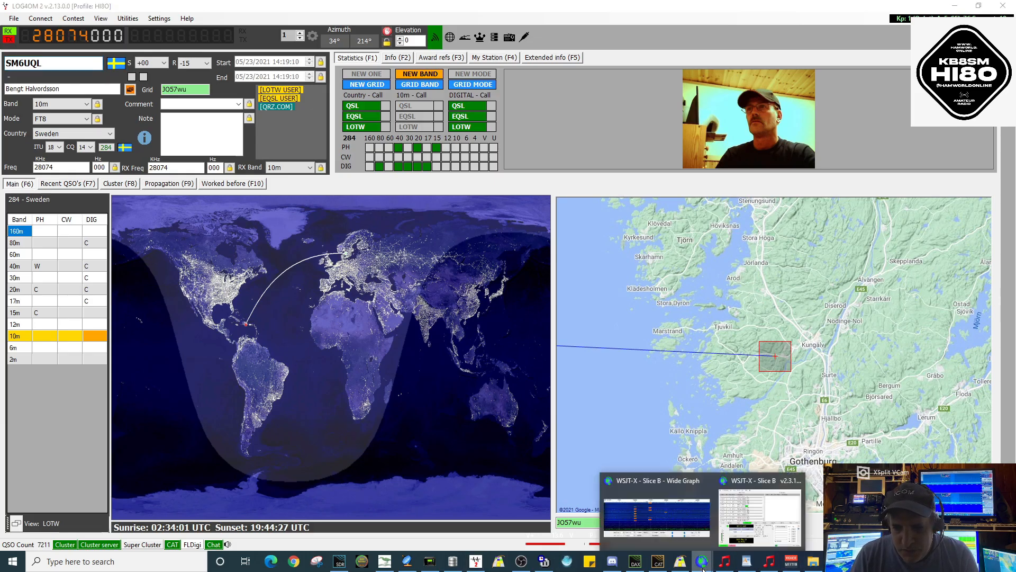
{"action": "mouse_move", "coordinate": [742, 512]}
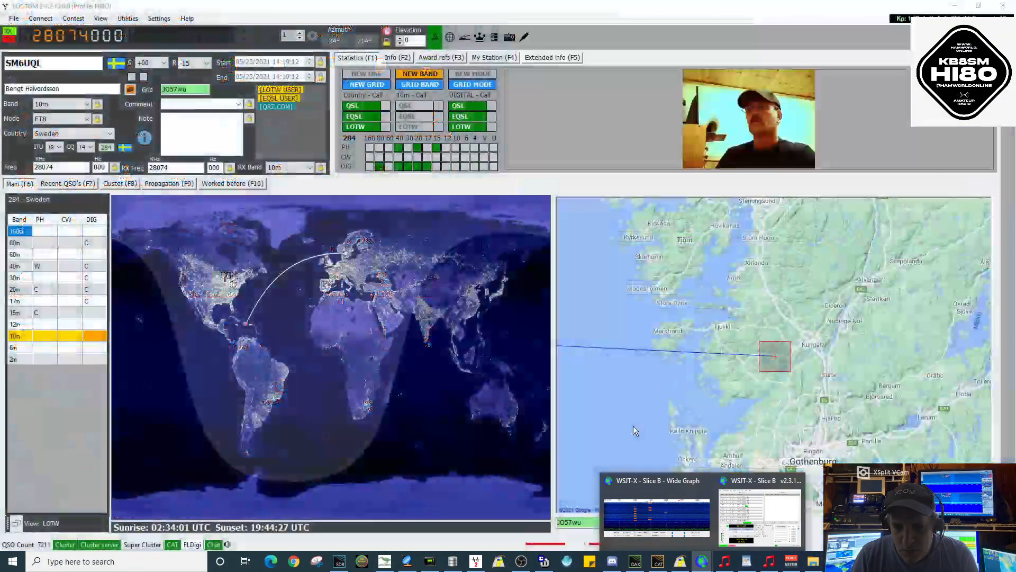
{"action": "left_click", "coordinate": [564, 19]}
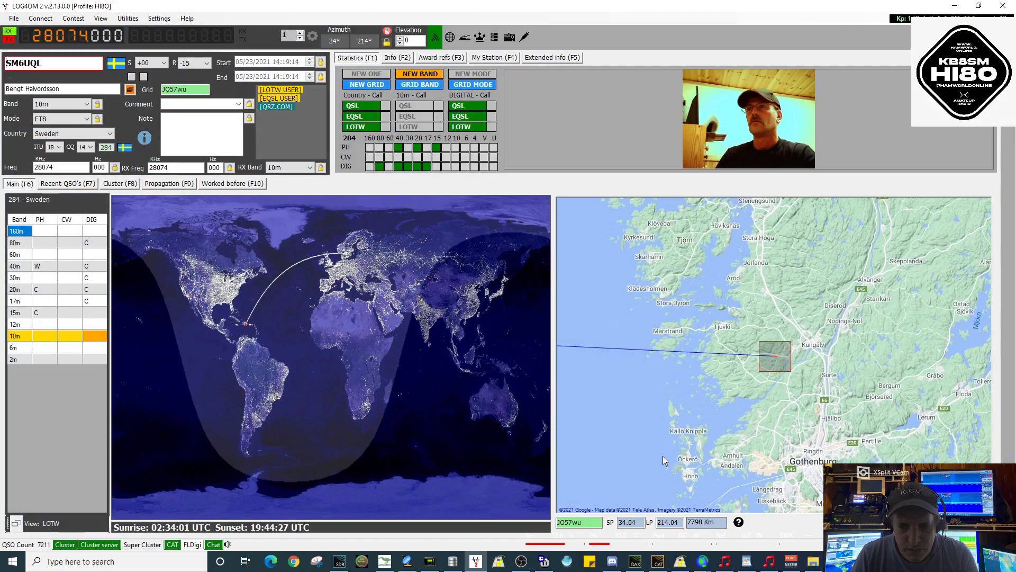
Open the UDP connections in the program configuration and set the new inbound connection's port to 2236.
{"action": "left_click", "coordinate": [159, 20]}
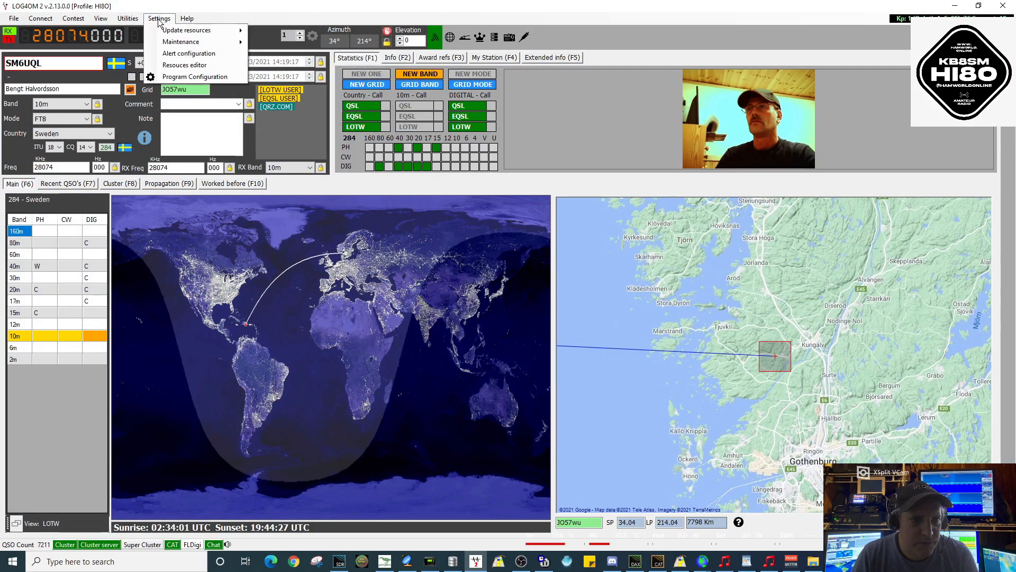
{"action": "left_click", "coordinate": [174, 77]}
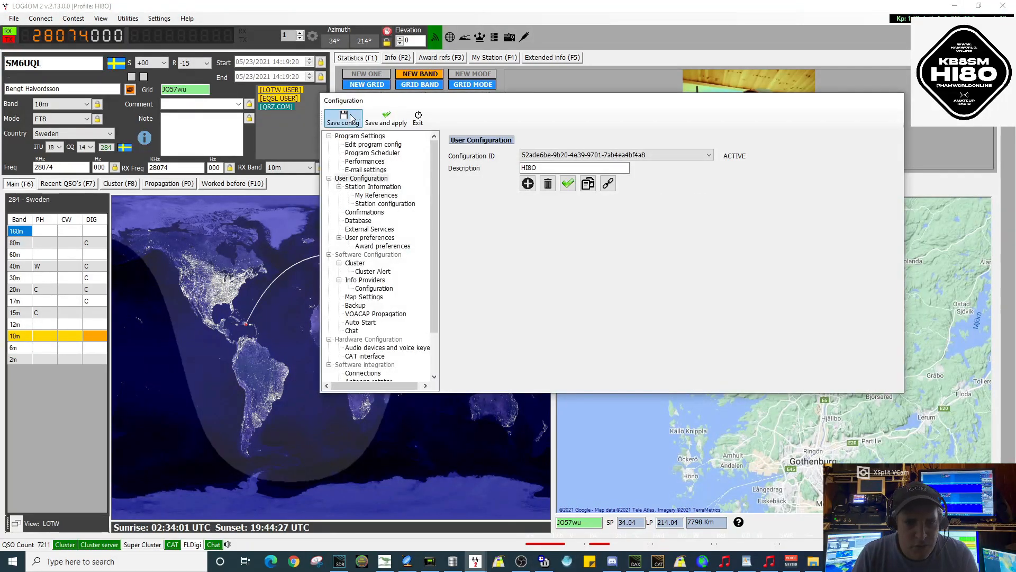
{"action": "scroll", "coordinate": [394, 259], "scroll_direction": "down", "scroll_amount": 2}
{"action": "left_click", "coordinate": [372, 323]}
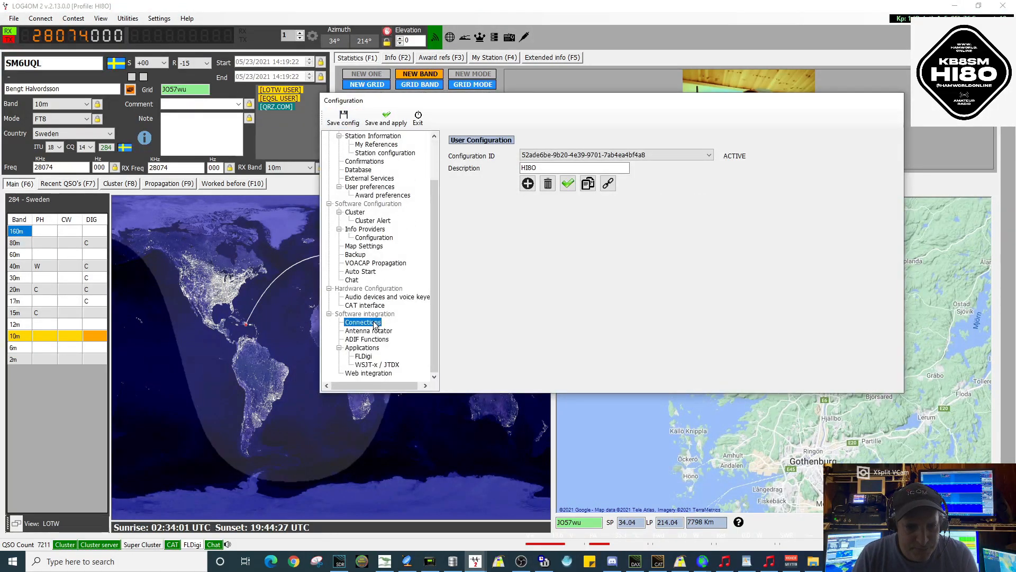
{"action": "left_click", "coordinate": [558, 292]}
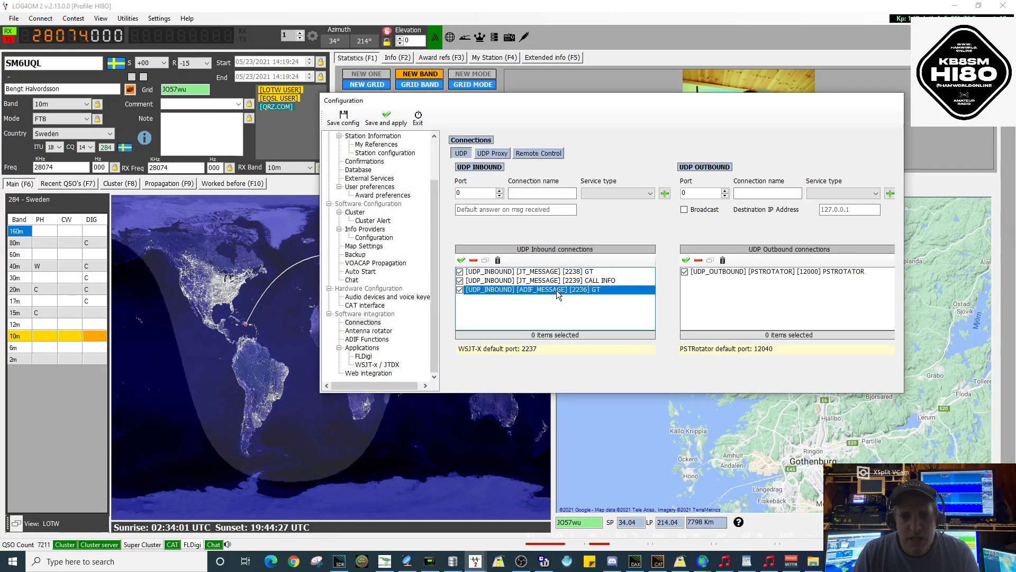
{"action": "left_click", "coordinate": [558, 295]}
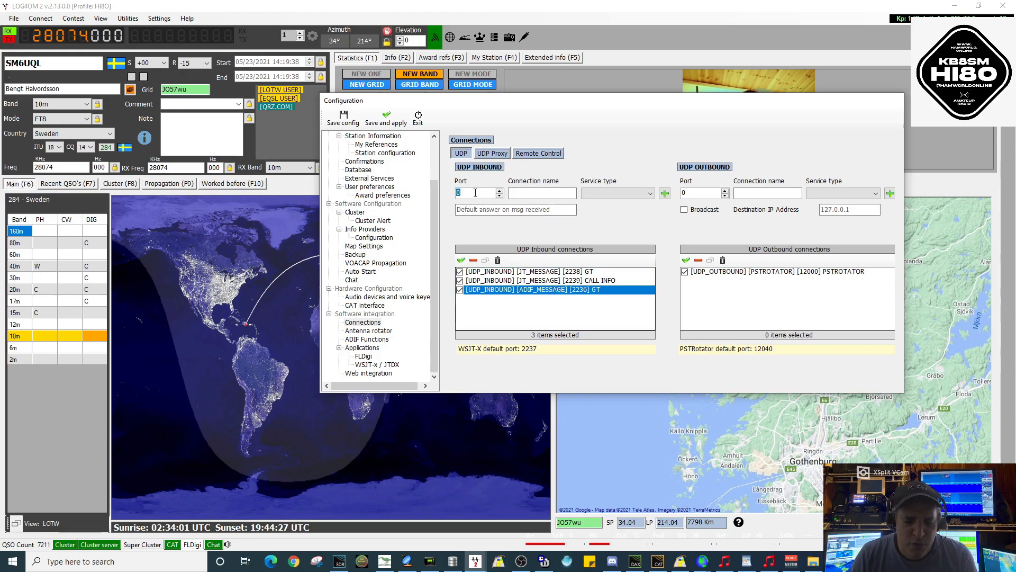
{"action": "type", "text": "36"}
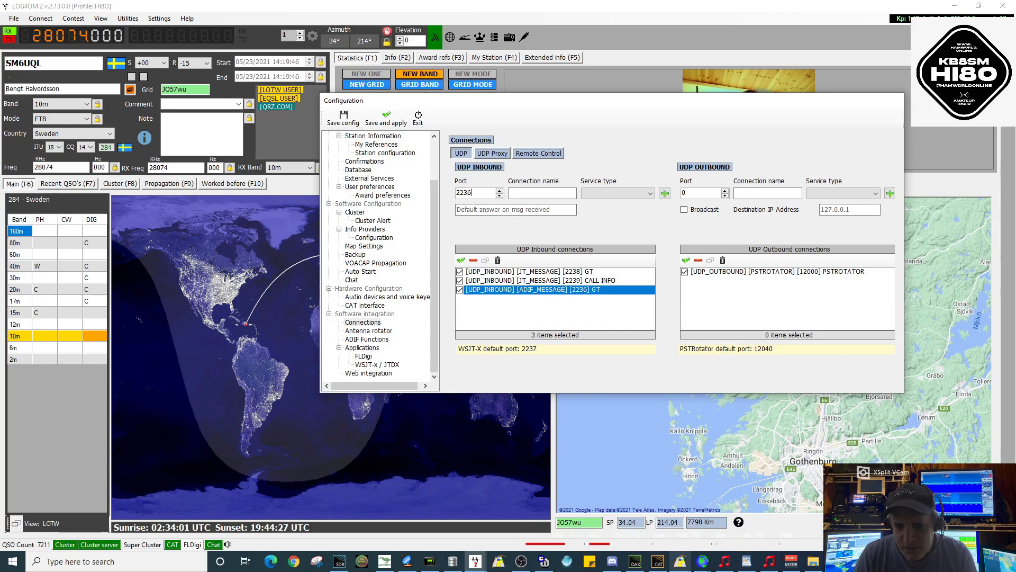
Switch to GridTracker, check the Log4OM IP and port in its logging settings, and return to the Log4OM configuration.
{"action": "left_click", "coordinate": [687, 567]}
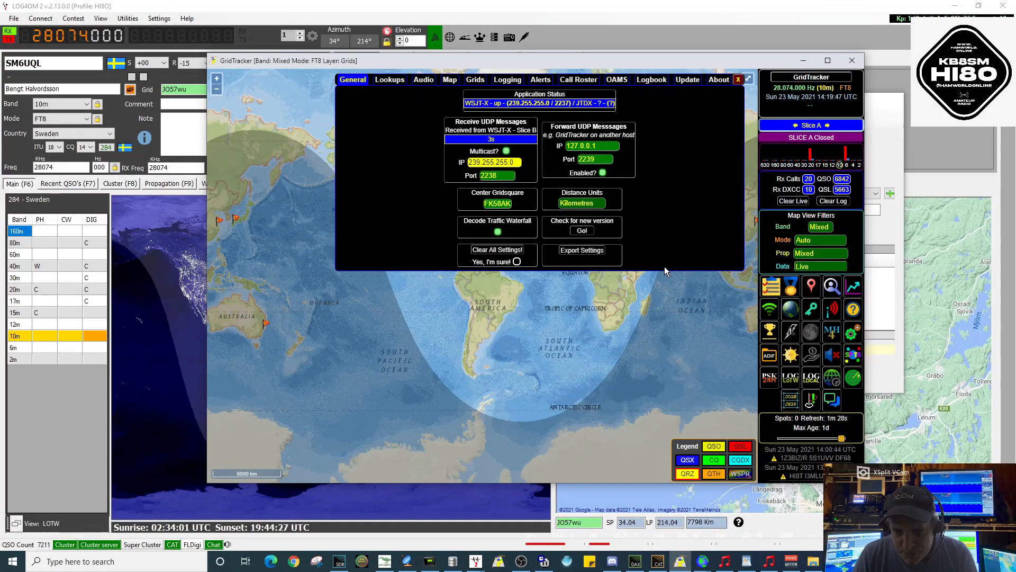
{"action": "left_click", "coordinate": [509, 80]}
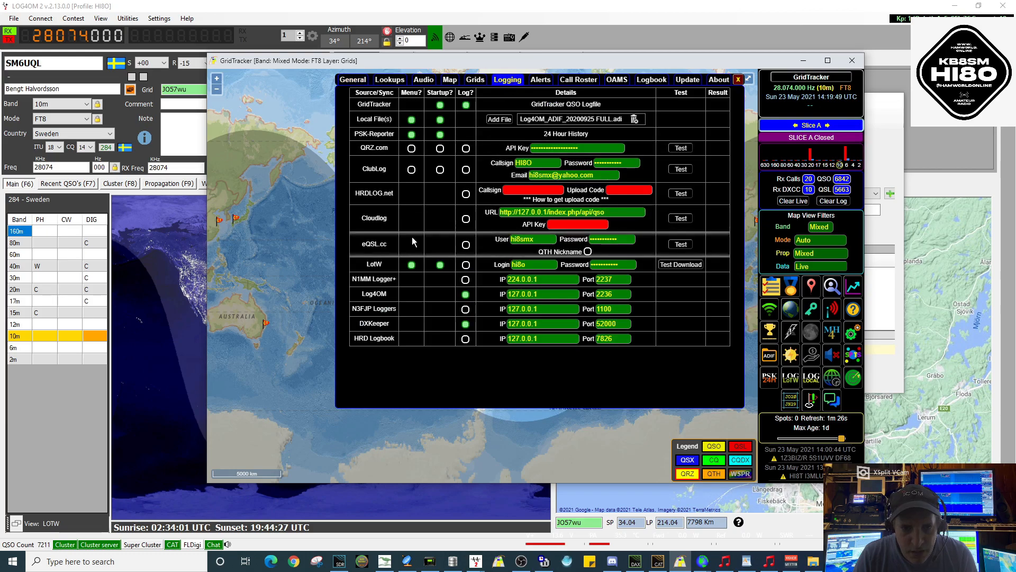
{"action": "left_click", "coordinate": [616, 295]}
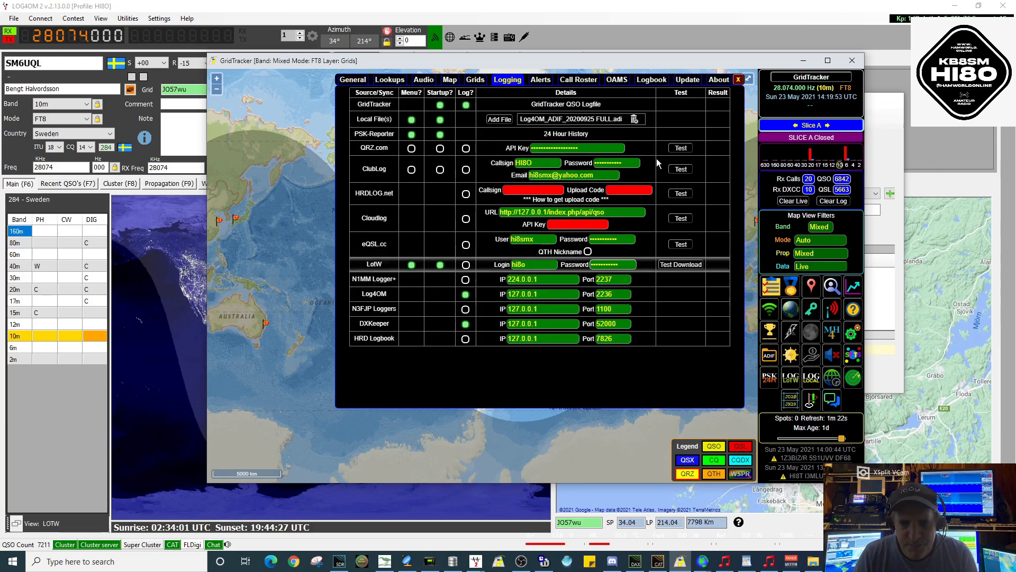
{"action": "left_click", "coordinate": [739, 81]}
{"action": "left_click", "coordinate": [804, 62]}
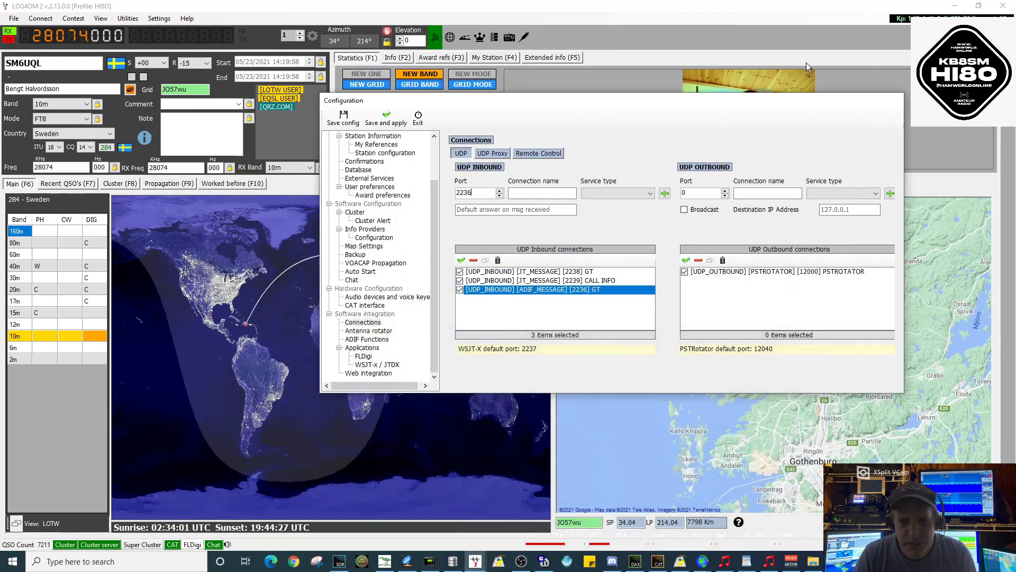
Name the port 2236 inbound connection QSO and choose ADIF_MESSAGE as its service type.
{"action": "left_click", "coordinate": [545, 194]}
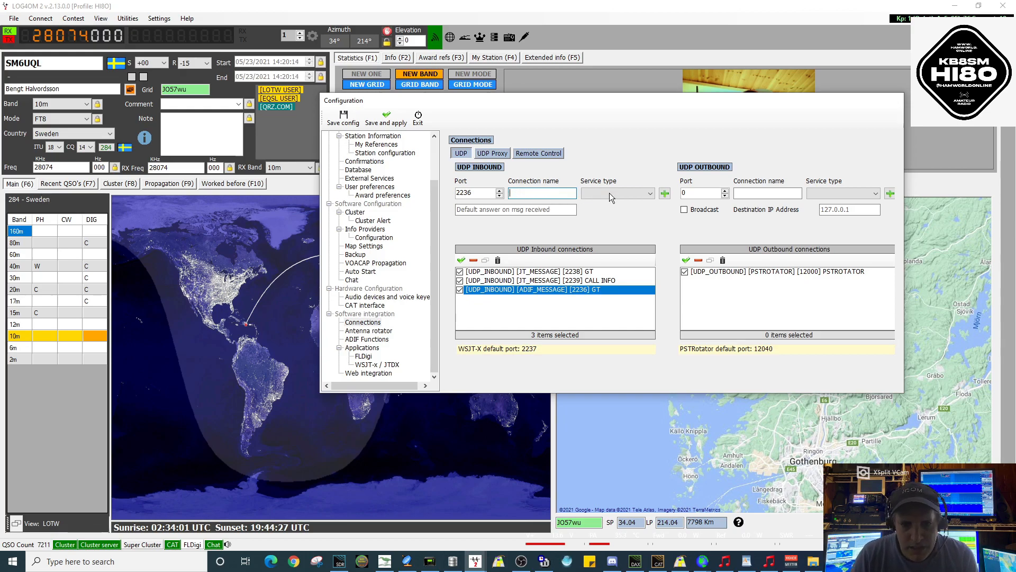
{"action": "left_click", "coordinate": [649, 194]}
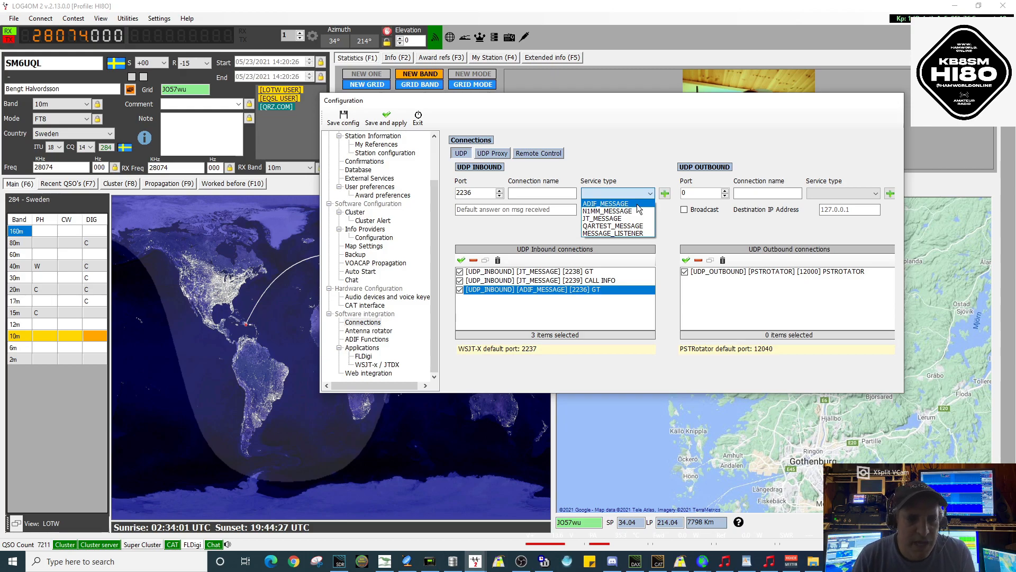
{"action": "left_click", "coordinate": [615, 158]}
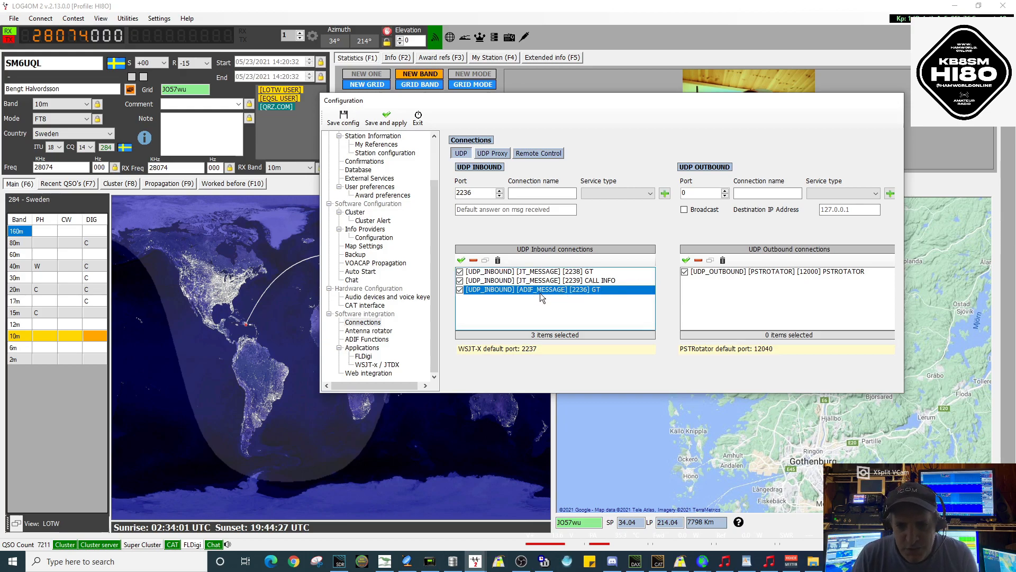
{"action": "double_click", "coordinate": [480, 193]}
{"action": "left_click", "coordinate": [543, 194]}
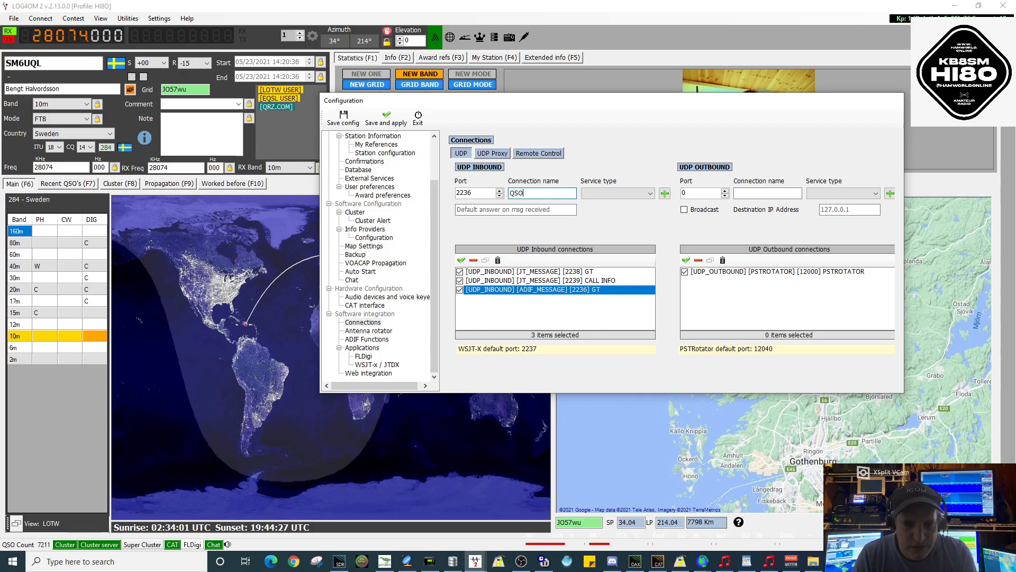
{"action": "left_click", "coordinate": [614, 193]}
{"action": "left_click", "coordinate": [630, 205]}
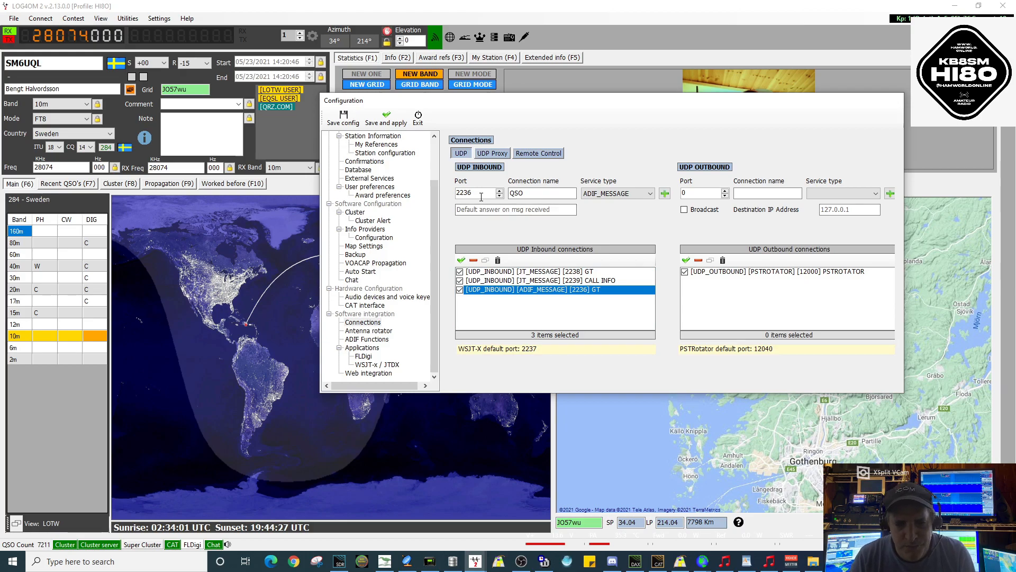
Clear the port and connection name of the unsaved QSO entry, leaving ADIF_MESSAGE as the service type.
{"action": "left_click_drag", "start_coordinate": [481, 197], "coordinate": [450, 196]}
{"action": "key", "text": "BackSpace"}
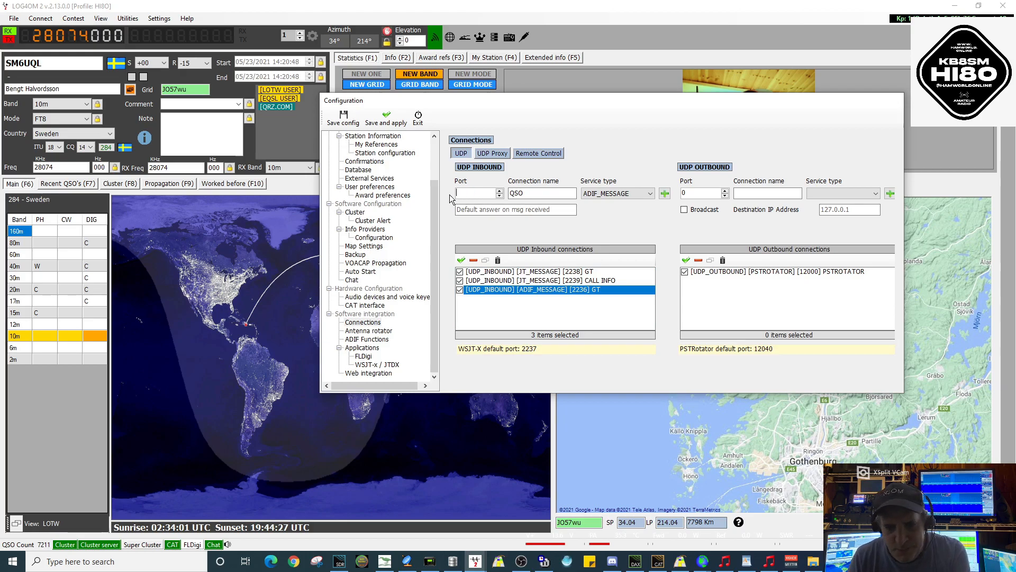
{"action": "double_click", "coordinate": [531, 193]}
{"action": "key", "text": "BackSpace"}
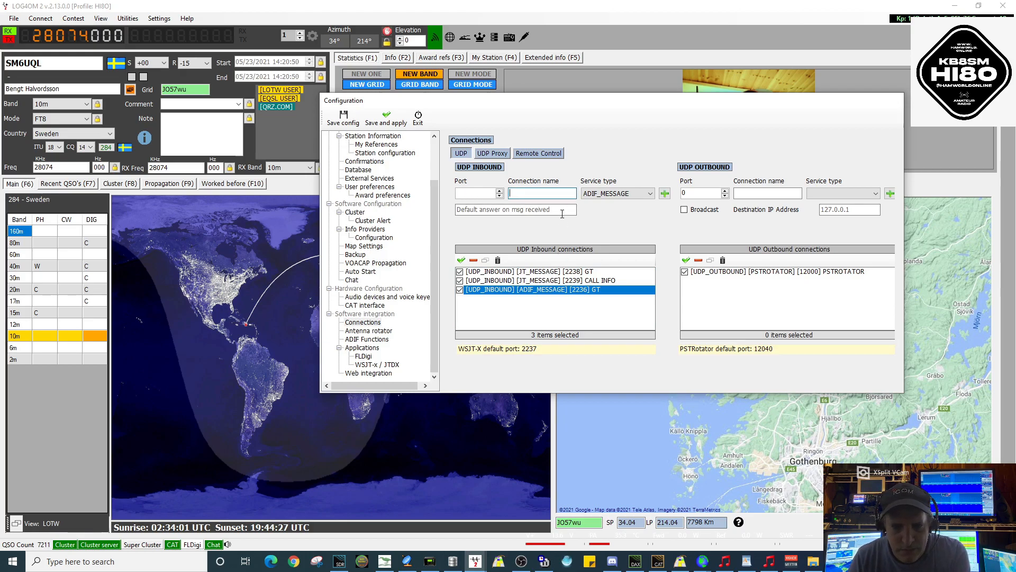
{"action": "left_click", "coordinate": [650, 195]}
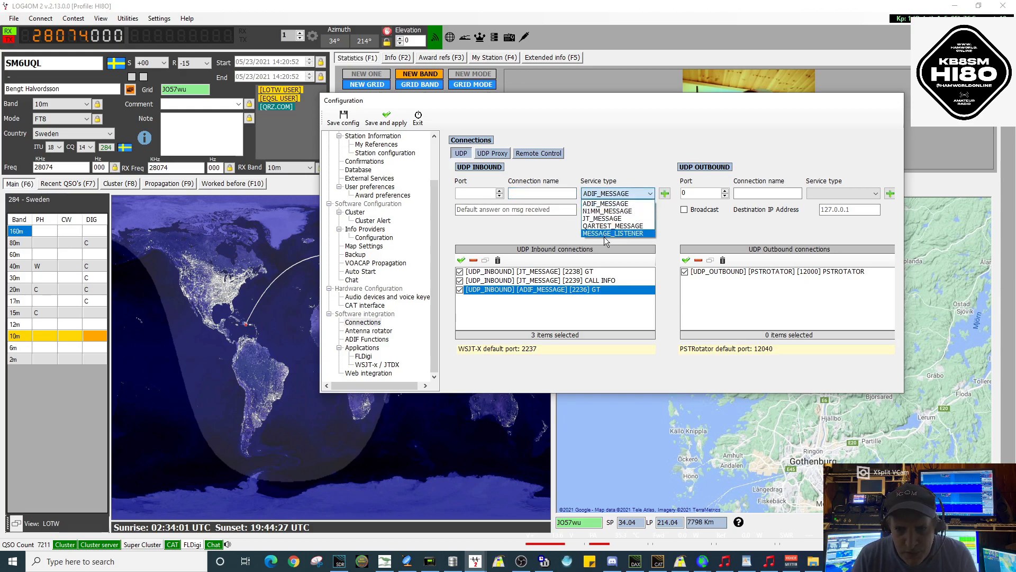
{"action": "left_click", "coordinate": [560, 228]}
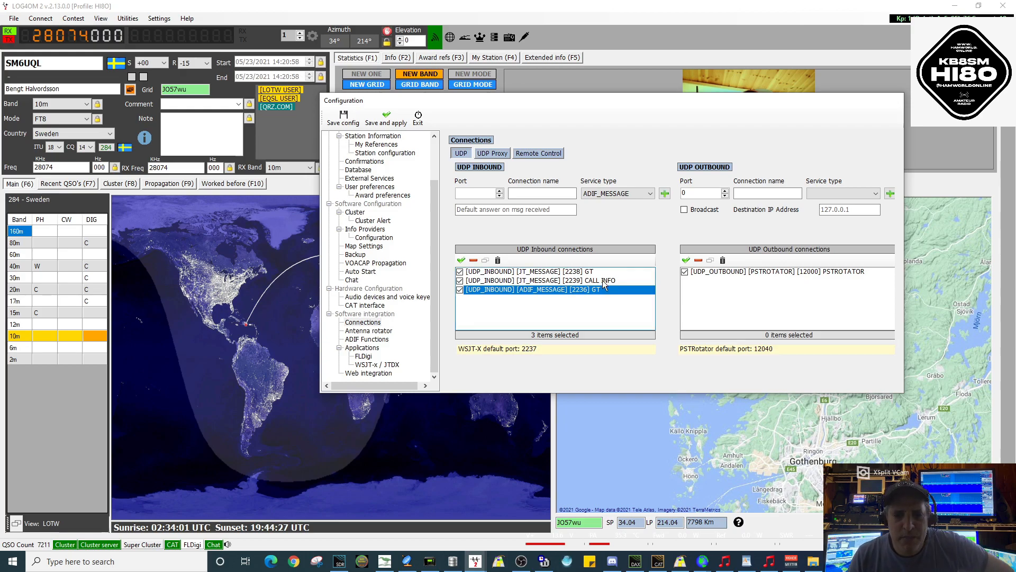
Disable and re-enable the port 2238 JT_MESSAGE inbound connection, and save and apply the configuration.
{"action": "double_click", "coordinate": [569, 275]}
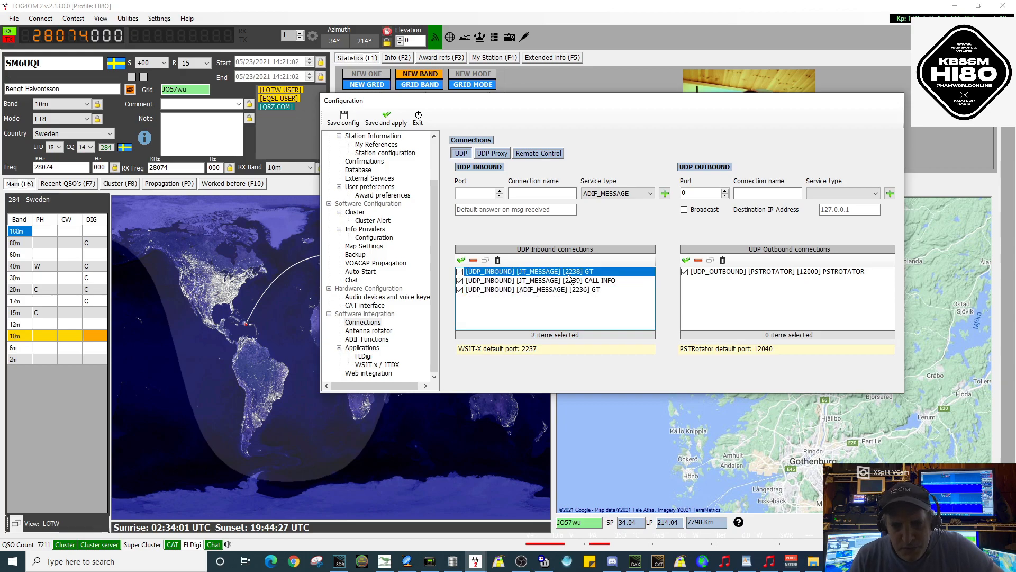
{"action": "double_click", "coordinate": [567, 275]}
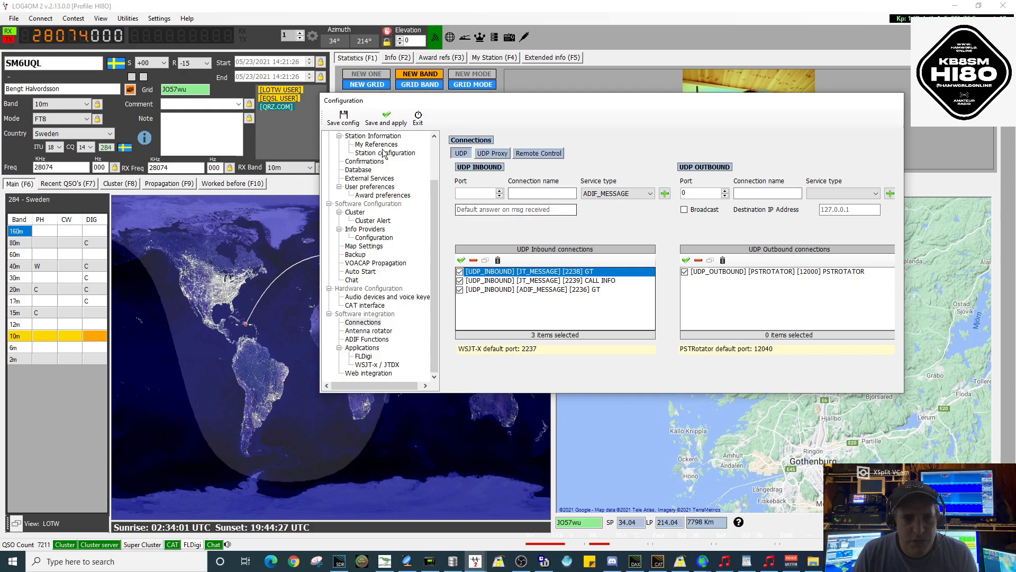
{"action": "left_click", "coordinate": [388, 115]}
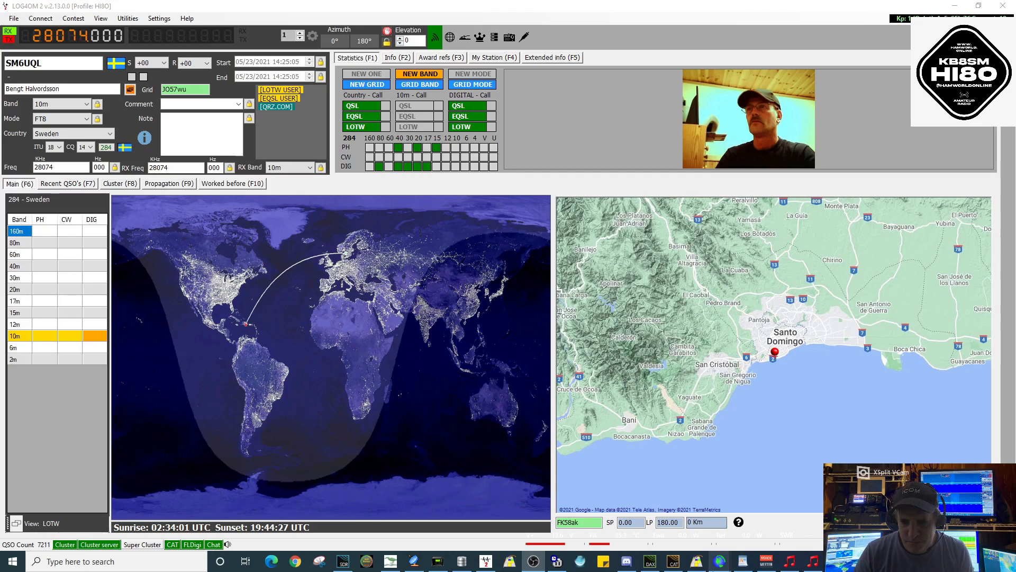
Bring the WSJT-X Slice B window forward and move it slightly higher on the desktop.
{"action": "mouse_move", "coordinate": [720, 560]}
{"action": "left_click", "coordinate": [788, 506]}
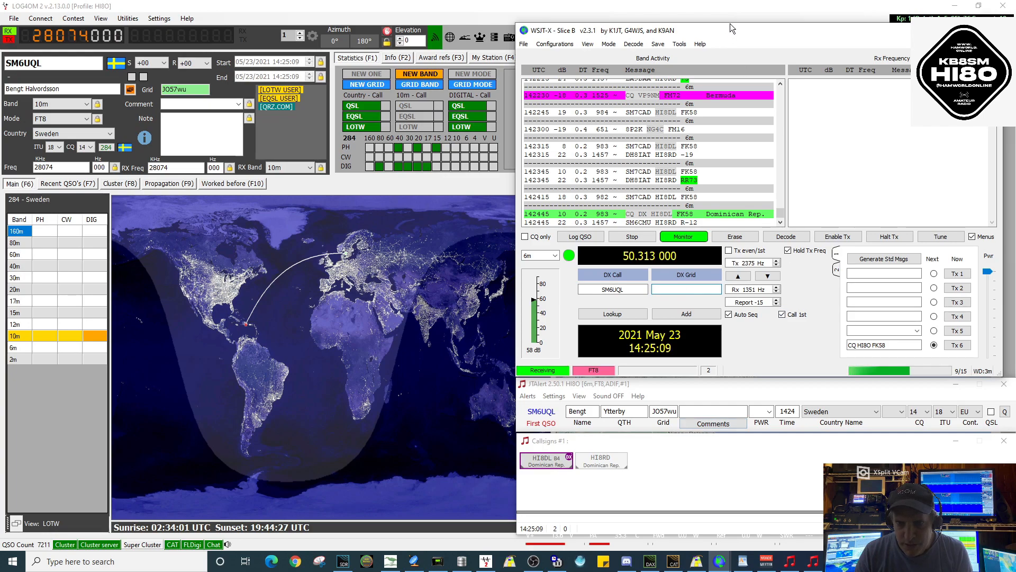
{"action": "left_click_drag", "start_coordinate": [729, 25], "coordinate": [728, 14]}
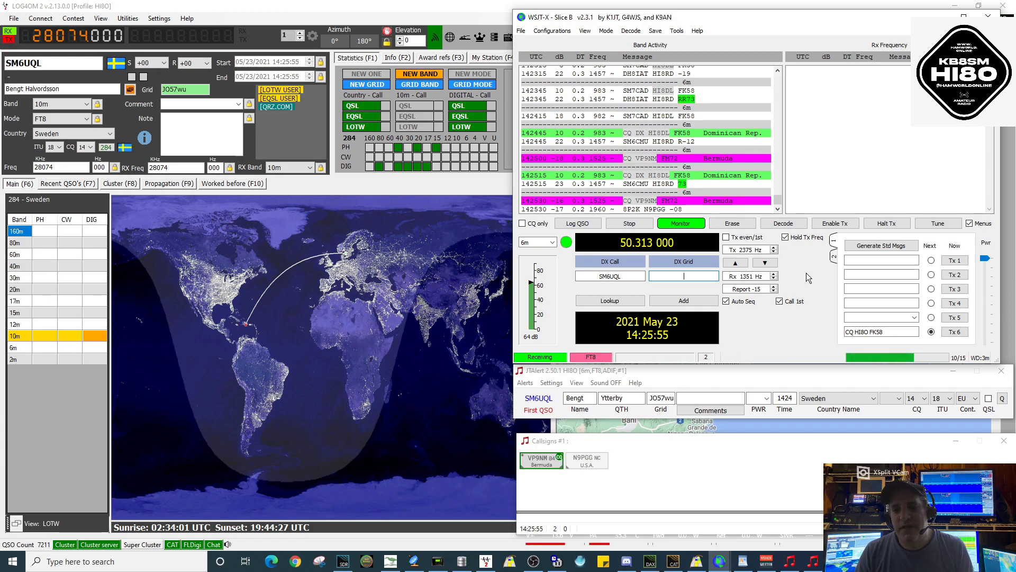
Open JTAlert's settings manager and move its window clear of the screen center.
{"action": "left_click", "coordinate": [556, 386]}
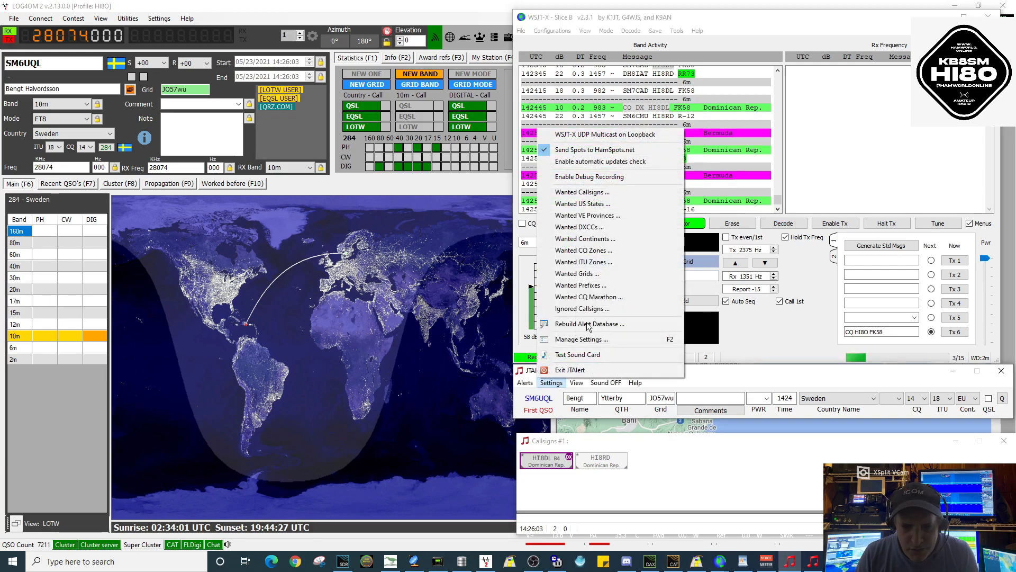
{"action": "left_click", "coordinate": [579, 341]}
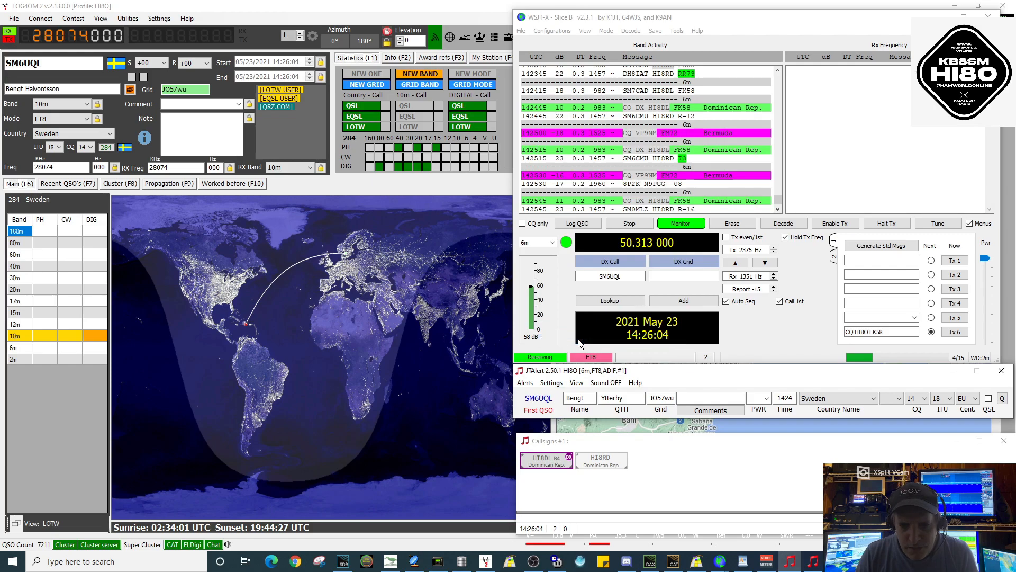
{"action": "left_click", "coordinate": [780, 301]}
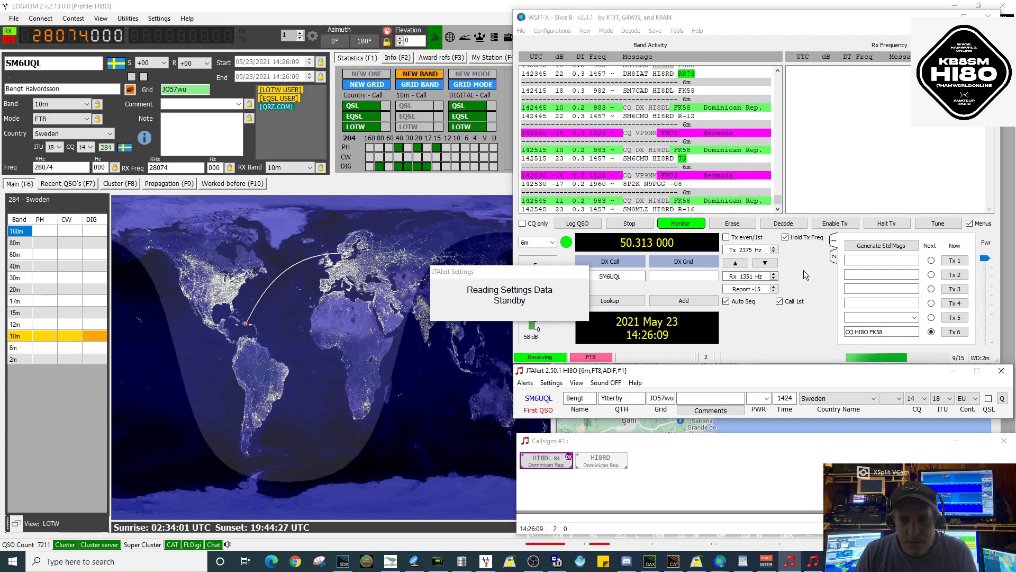
{"action": "left_click_drag", "start_coordinate": [489, 155], "coordinate": [615, 80]}
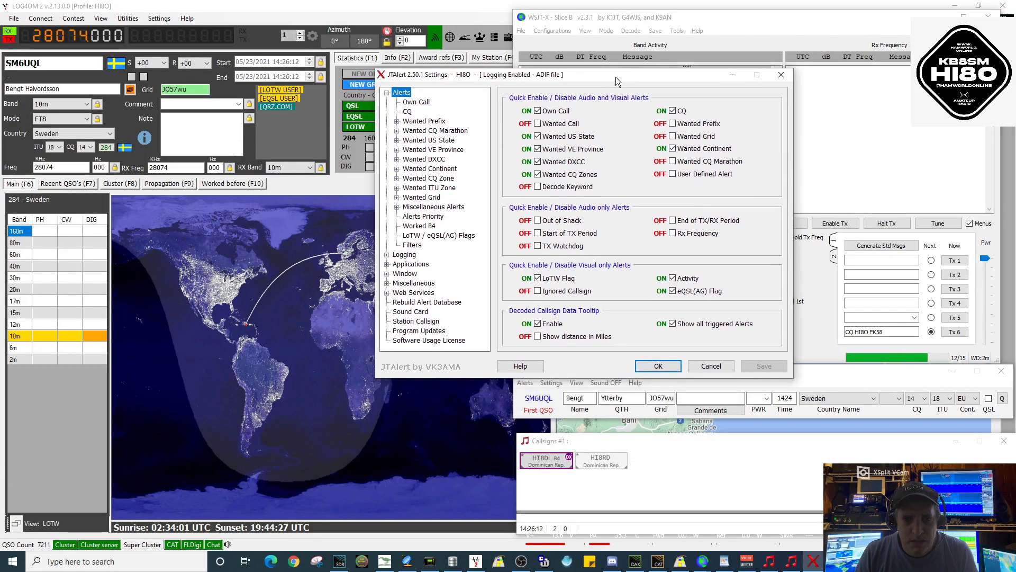
Expand JTAlert's Logging settings and examine the DXLab DXKeeper, HRD V5/V6 and Log4OM V1 logging options.
{"action": "left_click", "coordinate": [388, 254]}
{"action": "scroll", "coordinate": [421, 249], "scroll_direction": "down", "scroll_amount": 1}
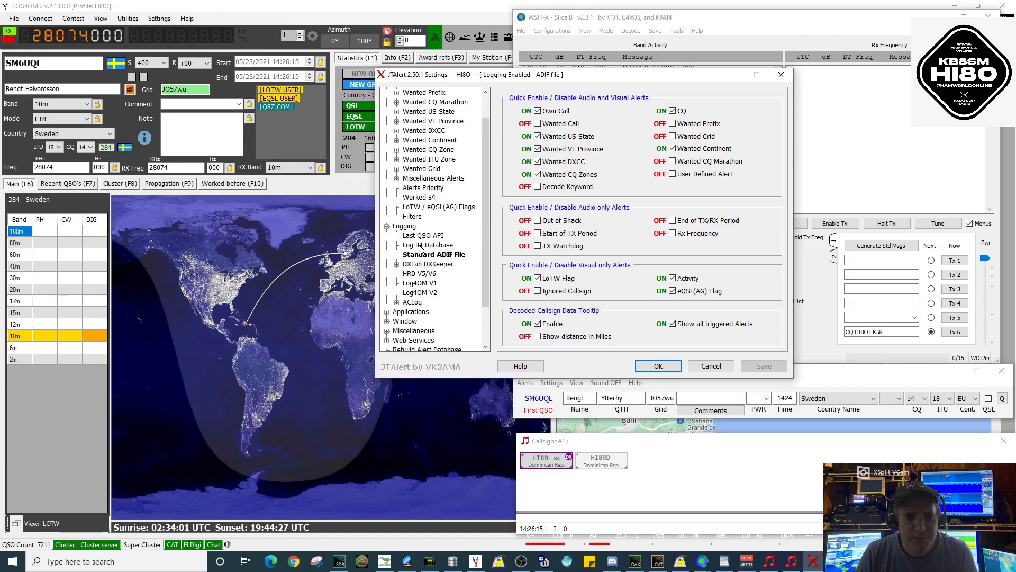
{"action": "scroll", "coordinate": [421, 250], "scroll_direction": "down", "scroll_amount": 1}
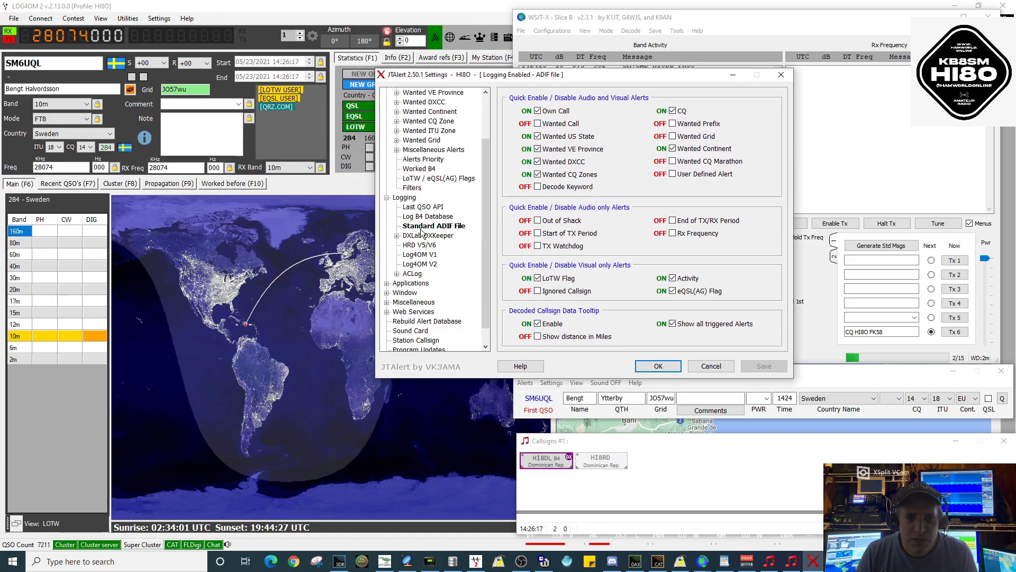
{"action": "left_click", "coordinate": [423, 228]}
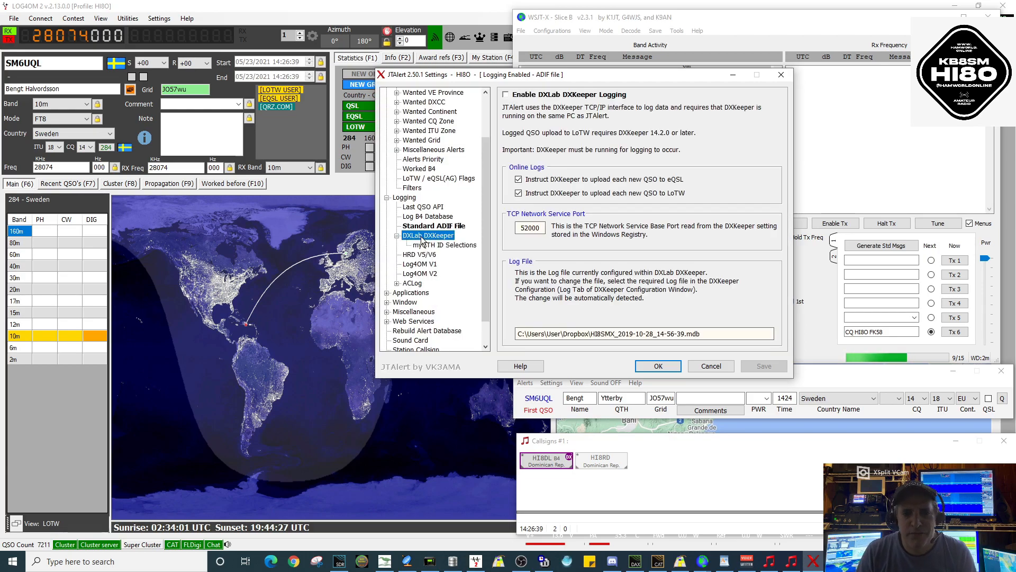
{"action": "left_click", "coordinate": [420, 254]}
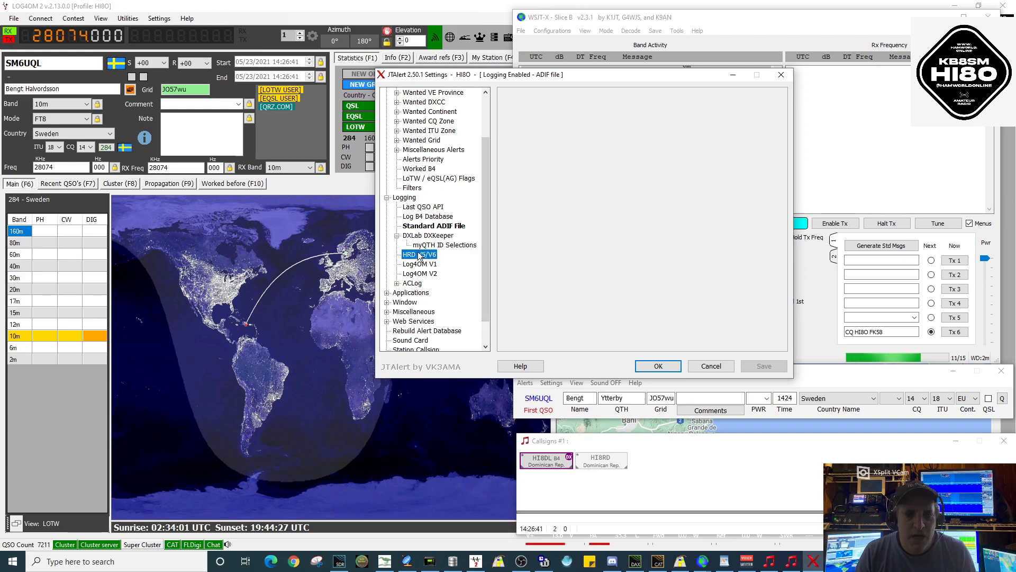
{"action": "left_click", "coordinate": [420, 265]}
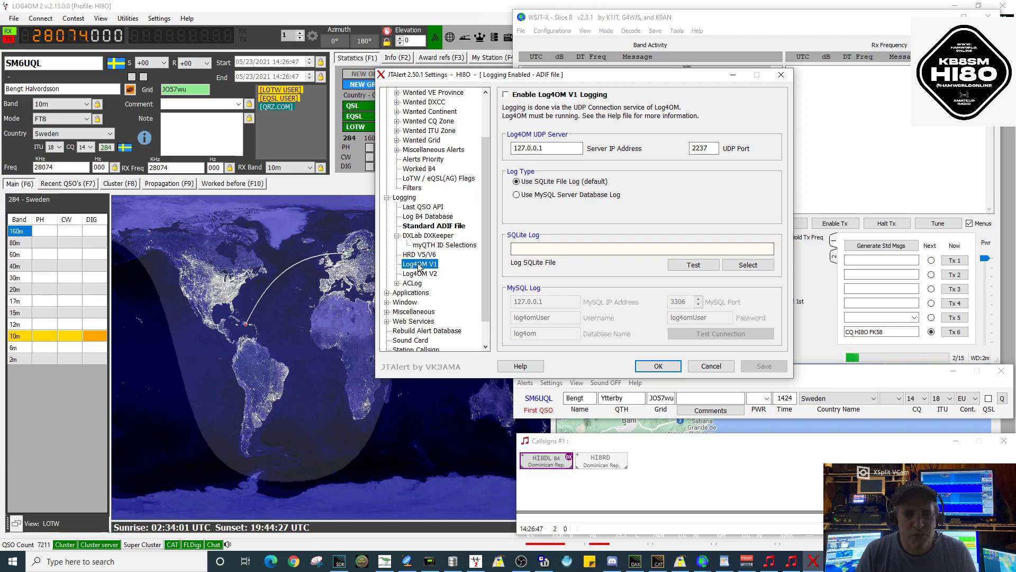
{"action": "left_click", "coordinate": [398, 236]}
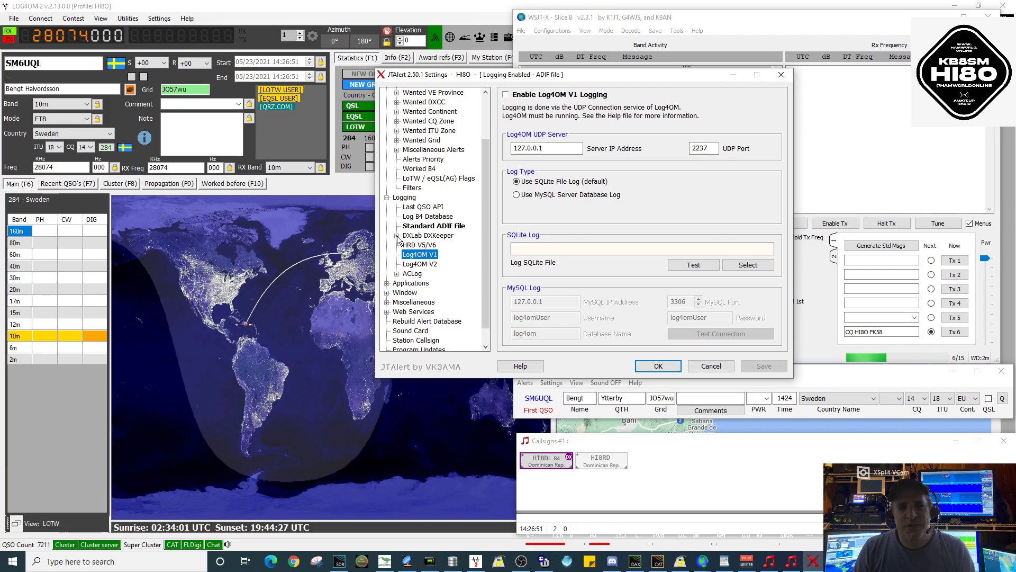
Examine the Standard ADIF File logging settings, browse the available log files without choosing one, and close the settings without saving.
{"action": "left_click", "coordinate": [433, 227]}
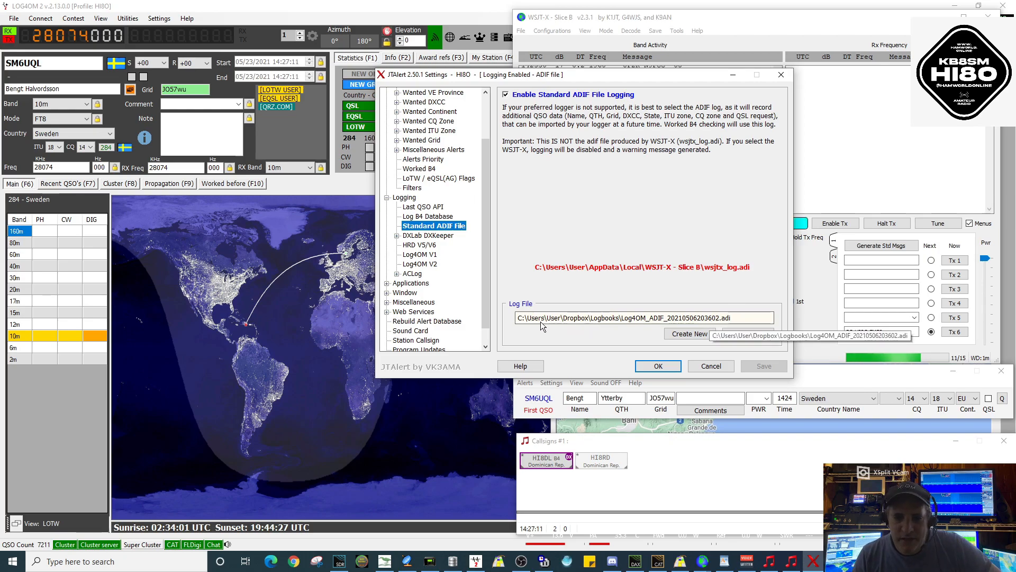
{"action": "left_click", "coordinate": [745, 333]}
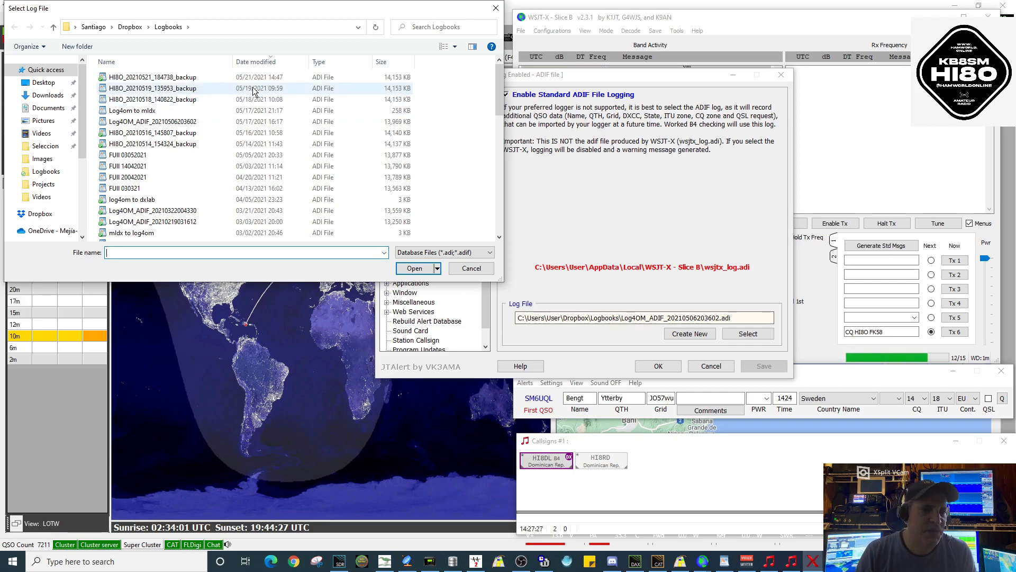
{"action": "left_click", "coordinate": [471, 268]}
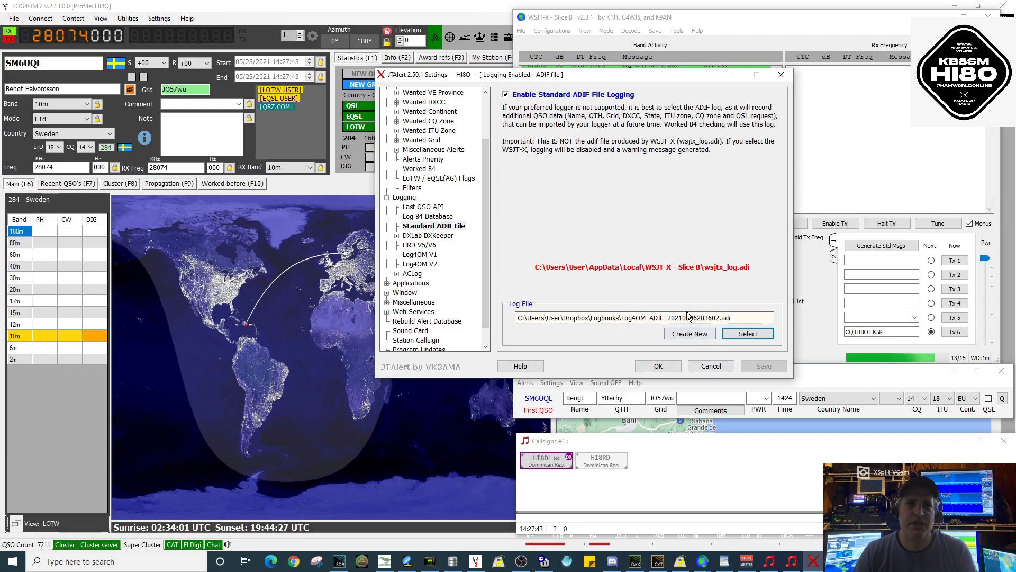
{"action": "left_click", "coordinate": [710, 365]}
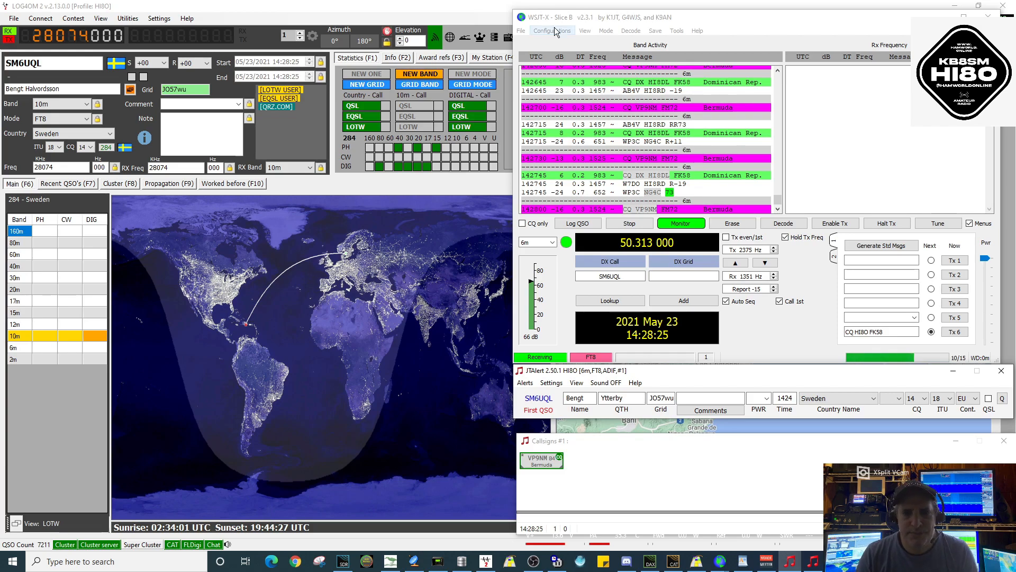
Check the UDP server and ADIF broadcast settings on WSJT-X's reporting page and close them without changes.
{"action": "left_click", "coordinate": [522, 31]}
{"action": "left_click", "coordinate": [559, 164]}
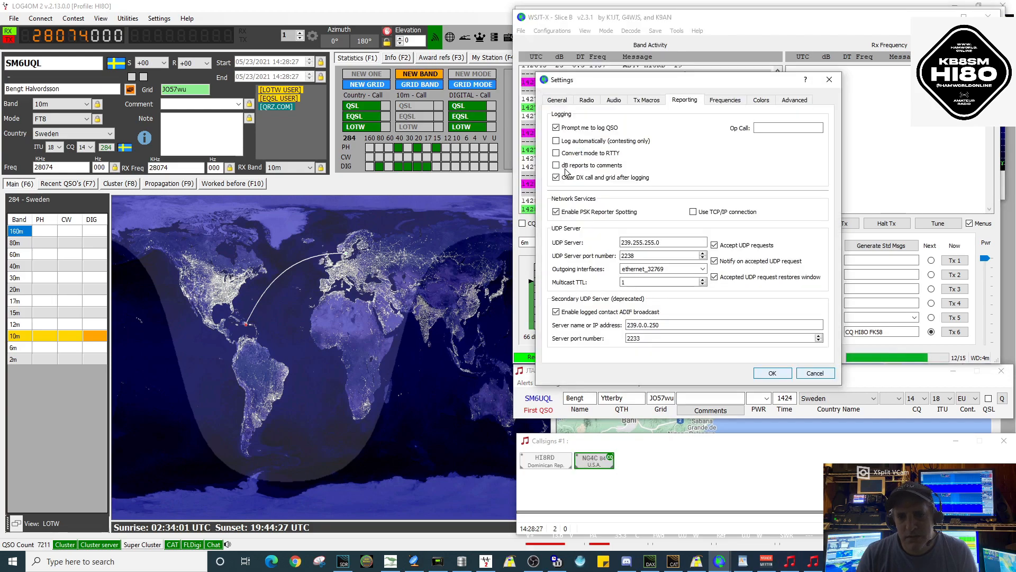
{"action": "left_click", "coordinate": [814, 373]}
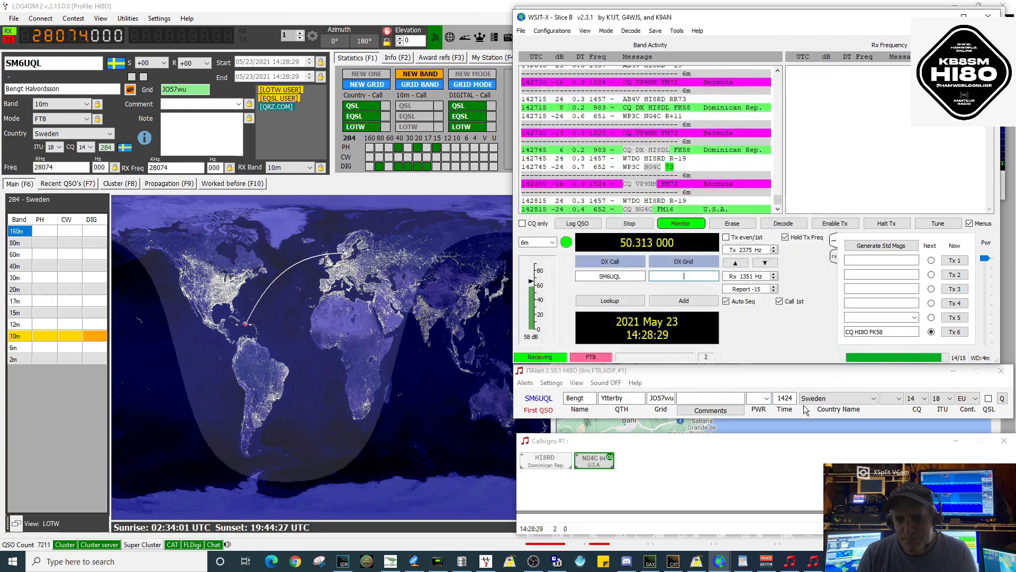